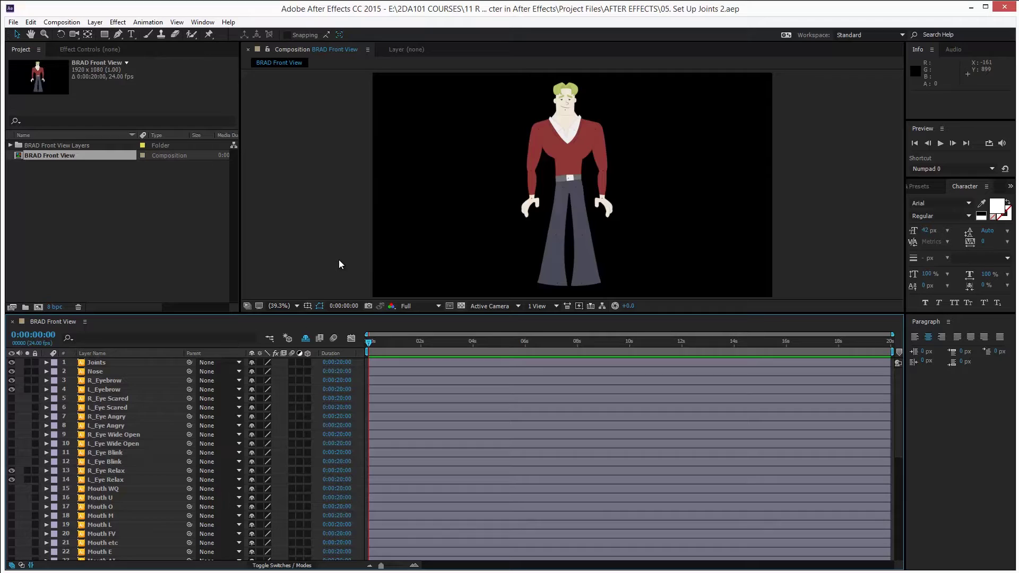
# Set the BRAD Front View composition's duration to 0:00:30:00.
pyautogui.click(72, 21)
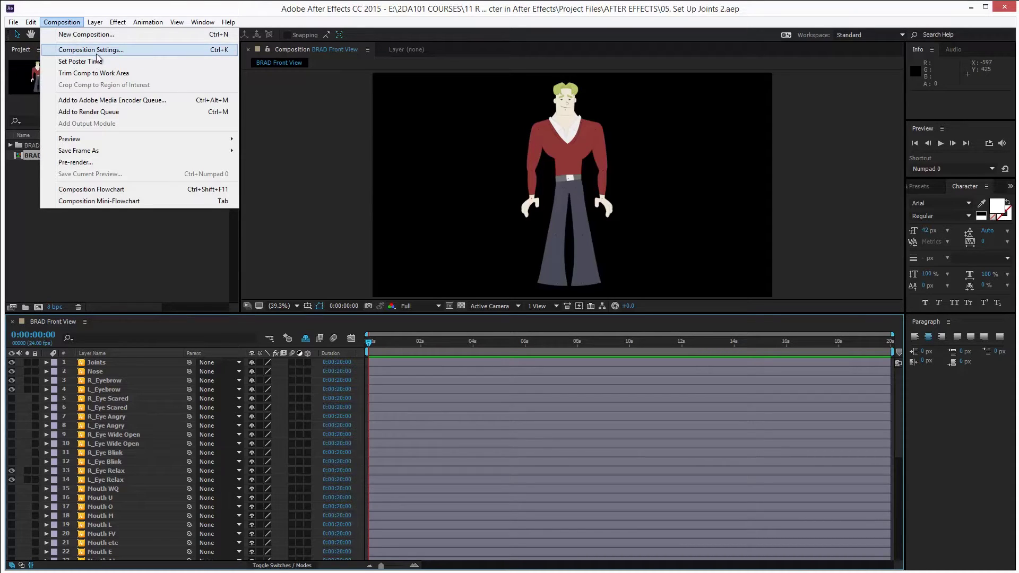
pyautogui.click(96, 53)
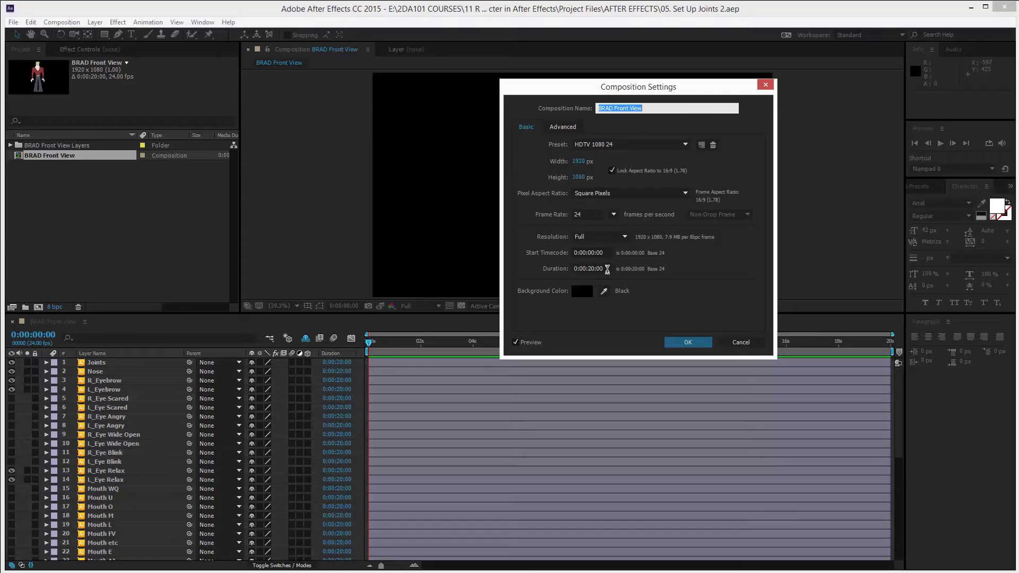
pyautogui.moveTo(607, 270); pyautogui.dragTo(559, 270)
pyautogui.write('30.0')
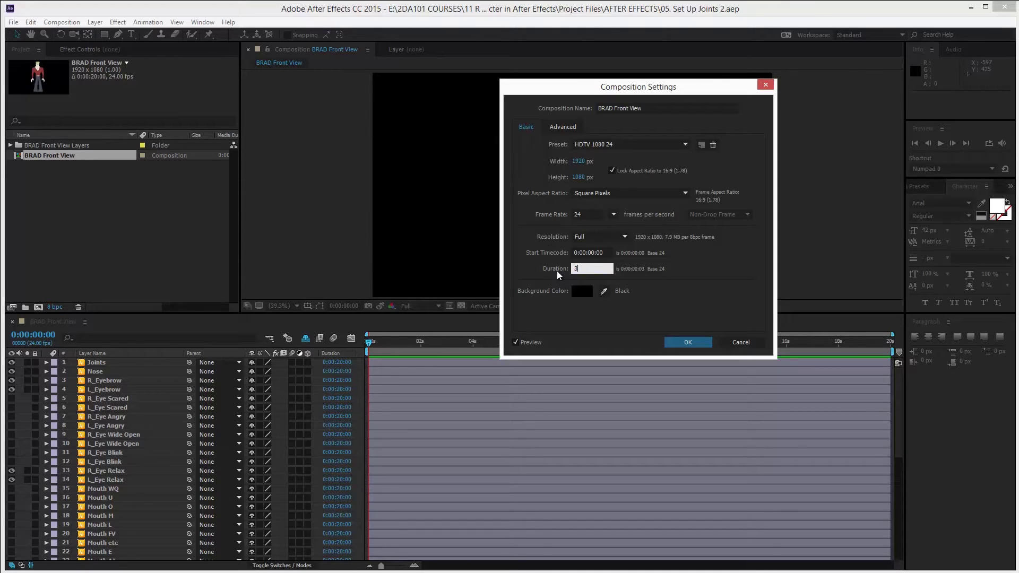
pyautogui.click(603, 253)
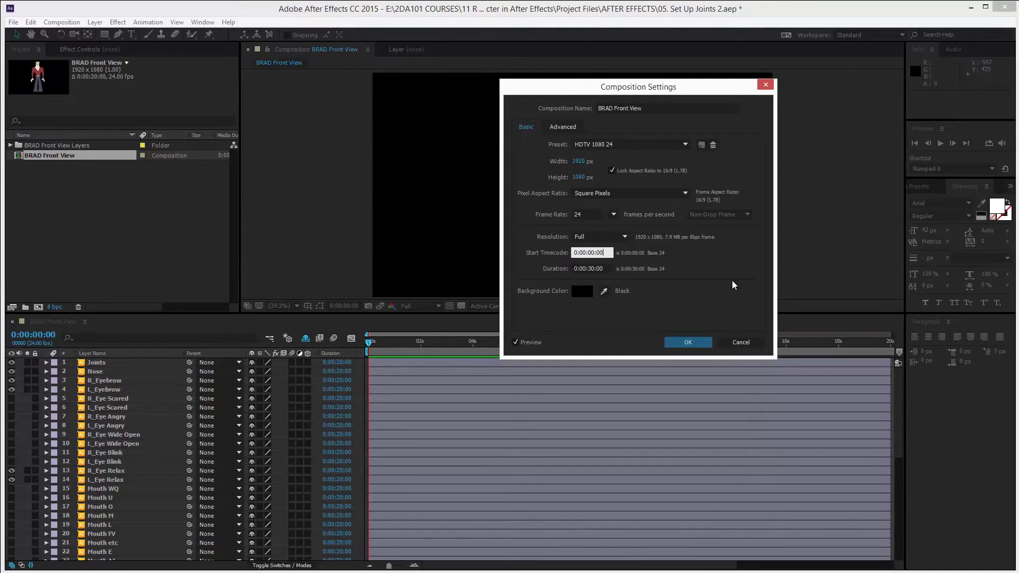
pyautogui.click(688, 343)
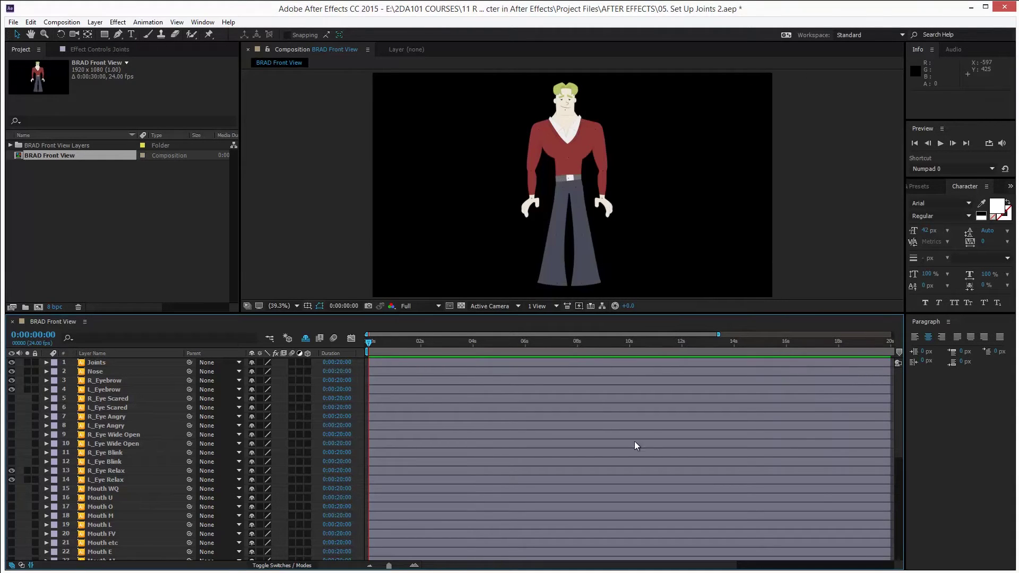
# Extend the out points of all layers to the end of the composition at 0:00:29:23.
pyautogui.moveTo(389, 566); pyautogui.dragTo(381, 567)
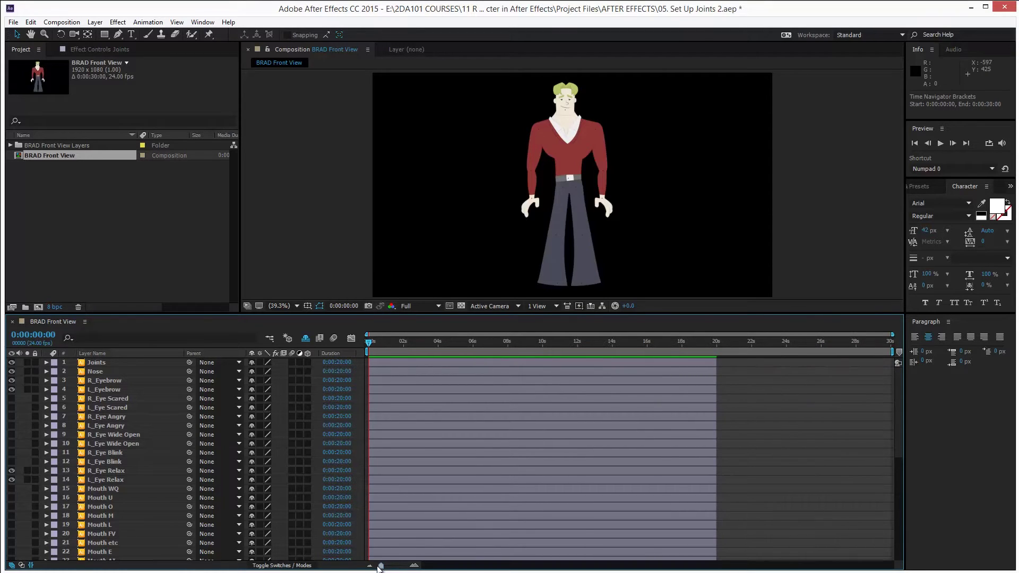
pyautogui.scroll(-5, 676, 390)
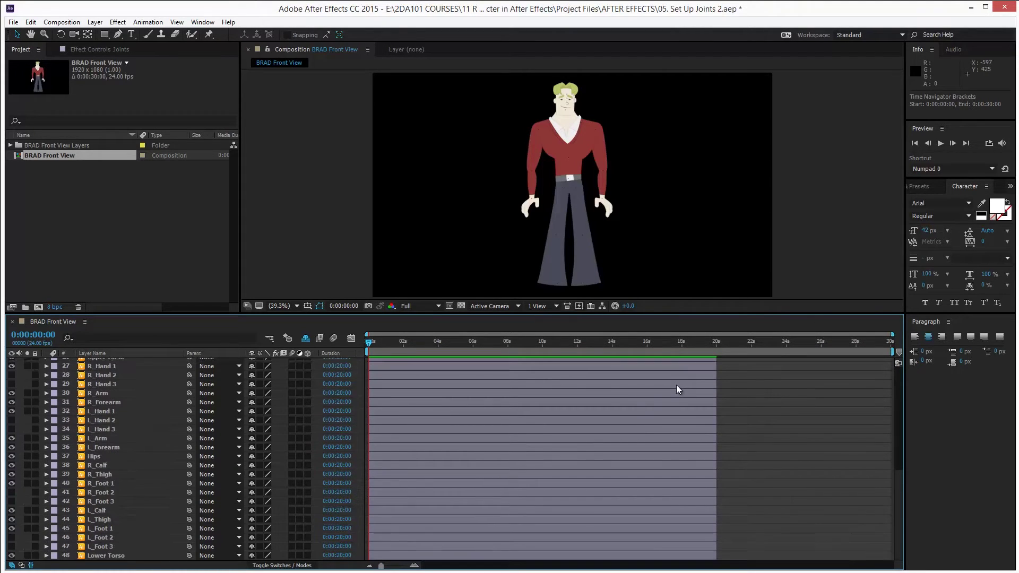
pyautogui.scroll(5, 677, 389)
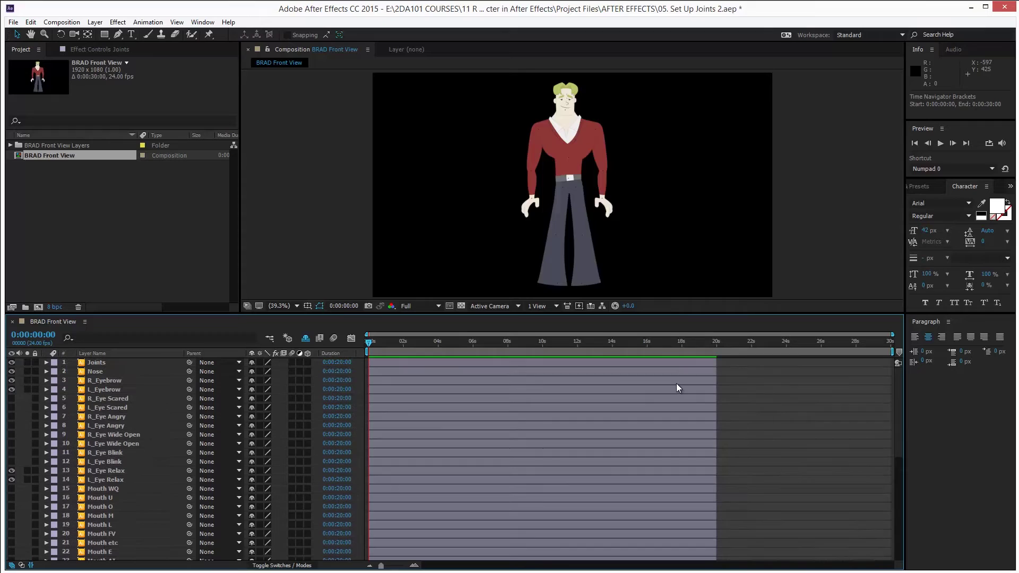
pyautogui.scroll(-3, 772, 406)
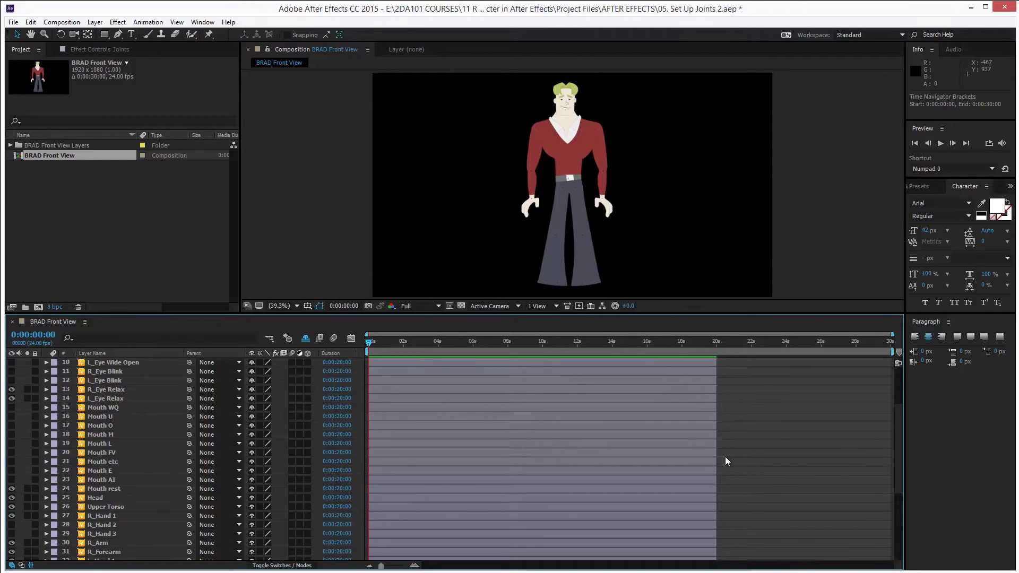
pyautogui.hotkey('ctrl', 'a')
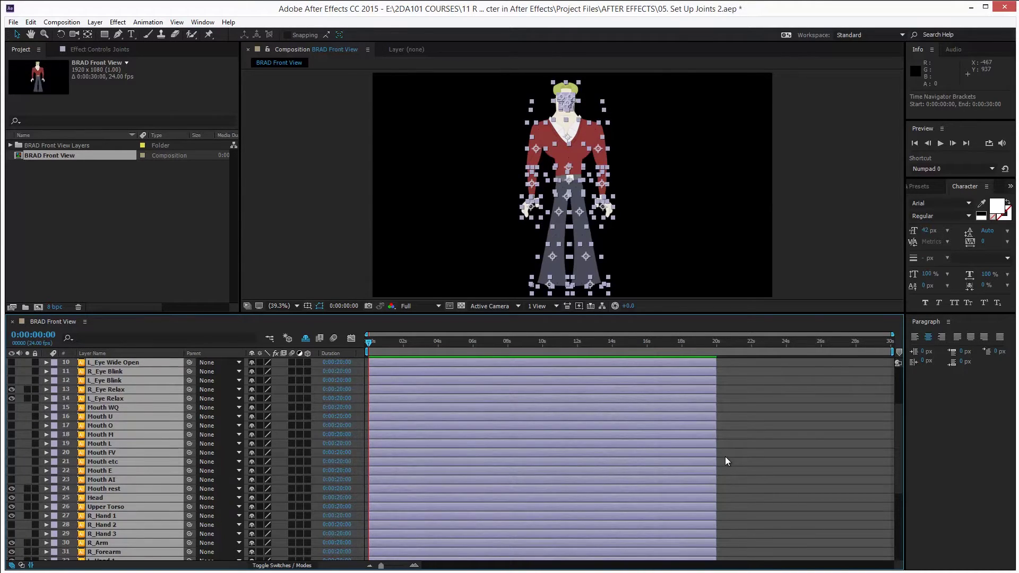
pyautogui.press('End')
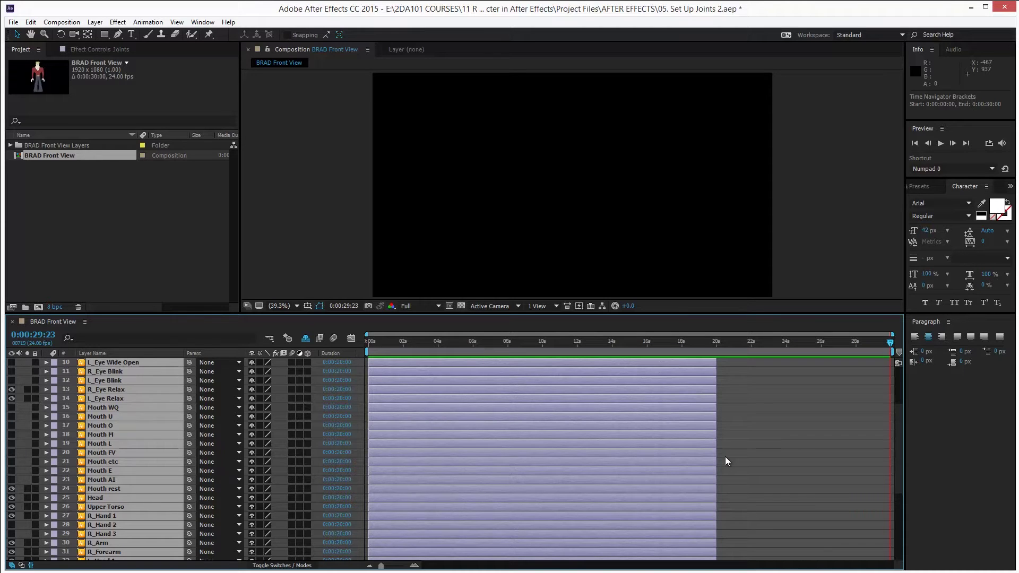
pyautogui.hotkey('alt', ']')
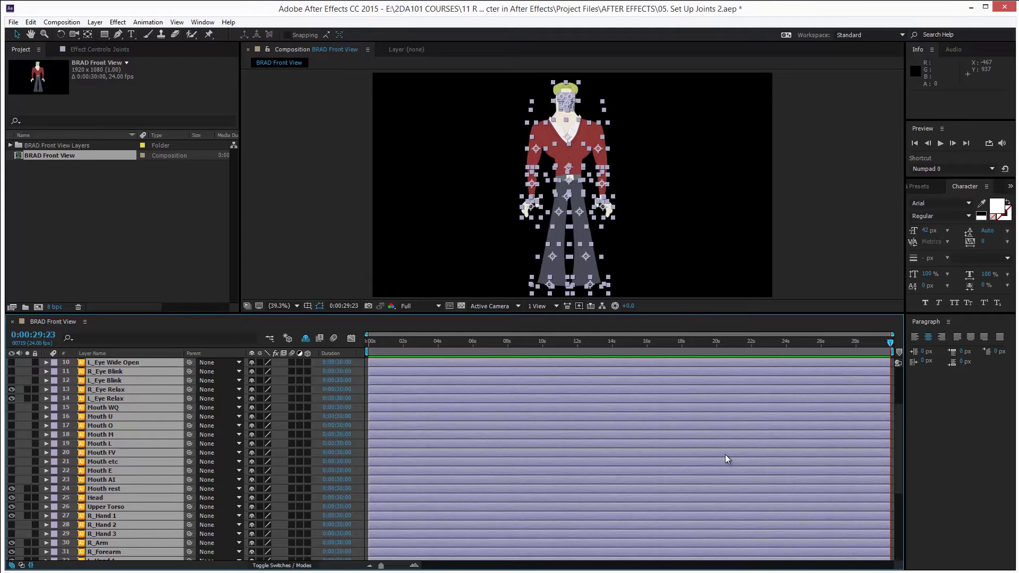
pyautogui.click(444, 164)
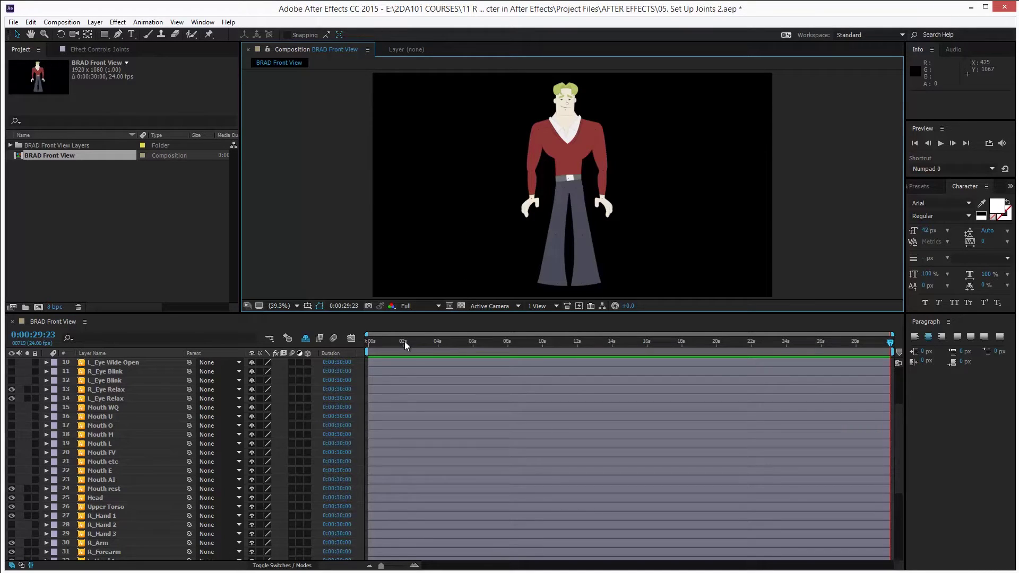
# Return the current time to 0:00:00:00 and lock the Joints layer.
pyautogui.click(391, 342)
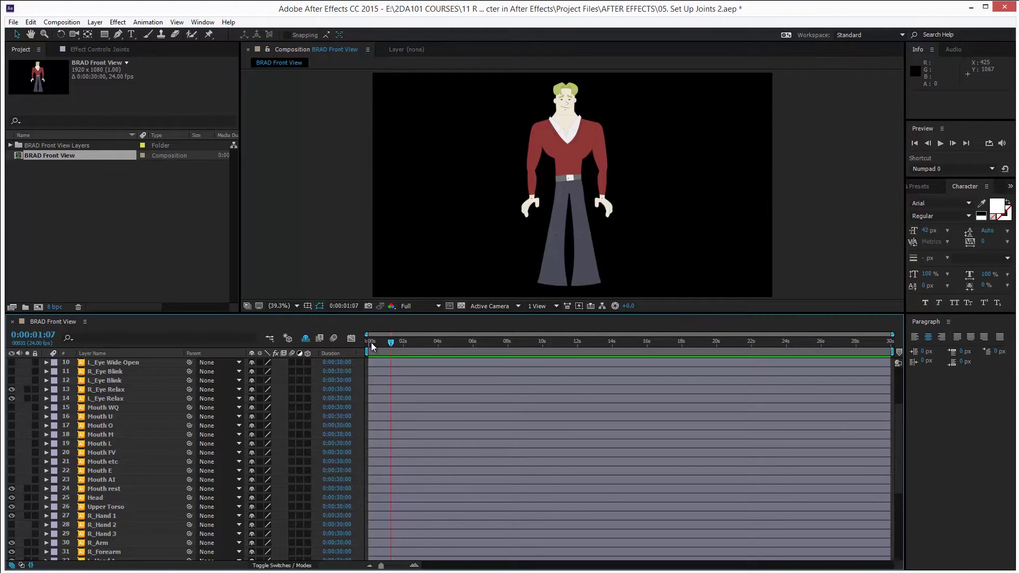
pyautogui.click(372, 343)
pyautogui.moveTo(536, 170); pyautogui.dragTo(508, 178)
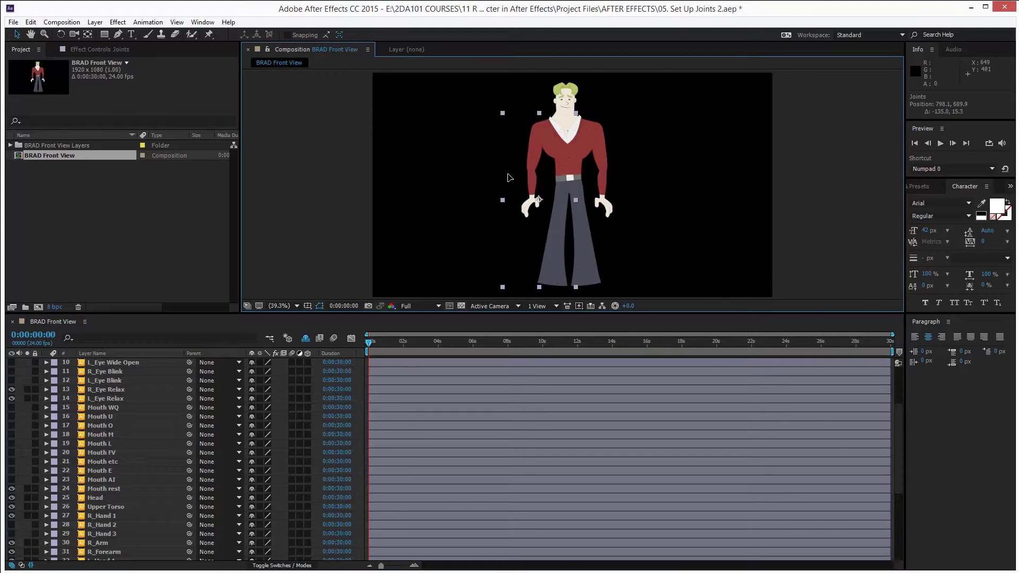
pyautogui.hotkey('ctrl', 'z')
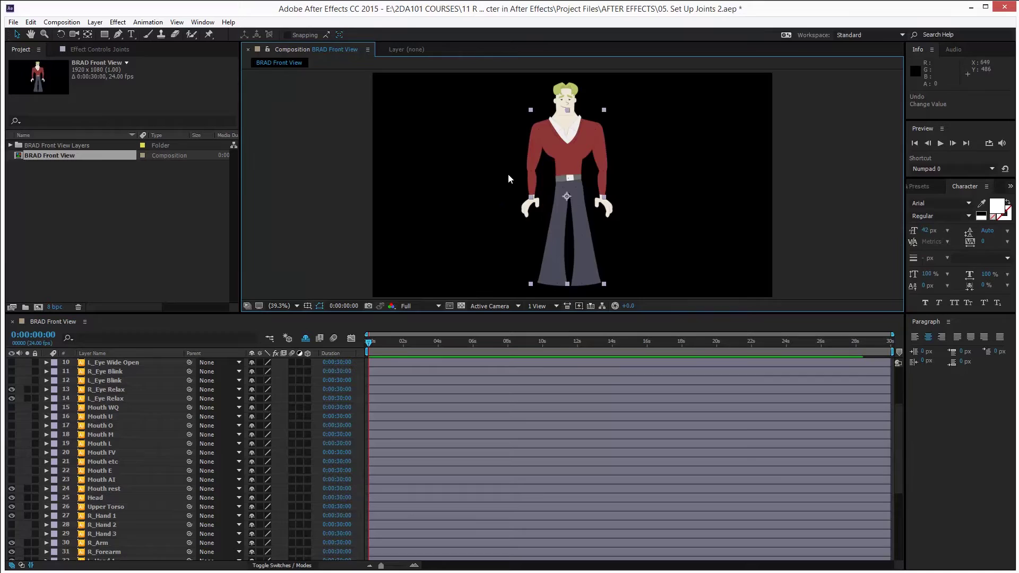
pyautogui.scroll(3, 178, 381)
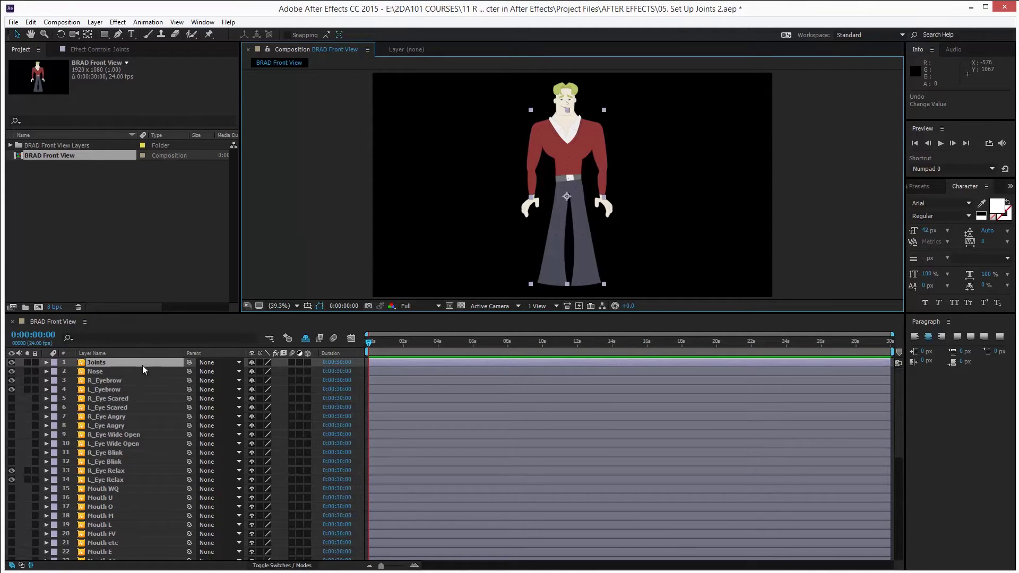
pyautogui.click(34, 361)
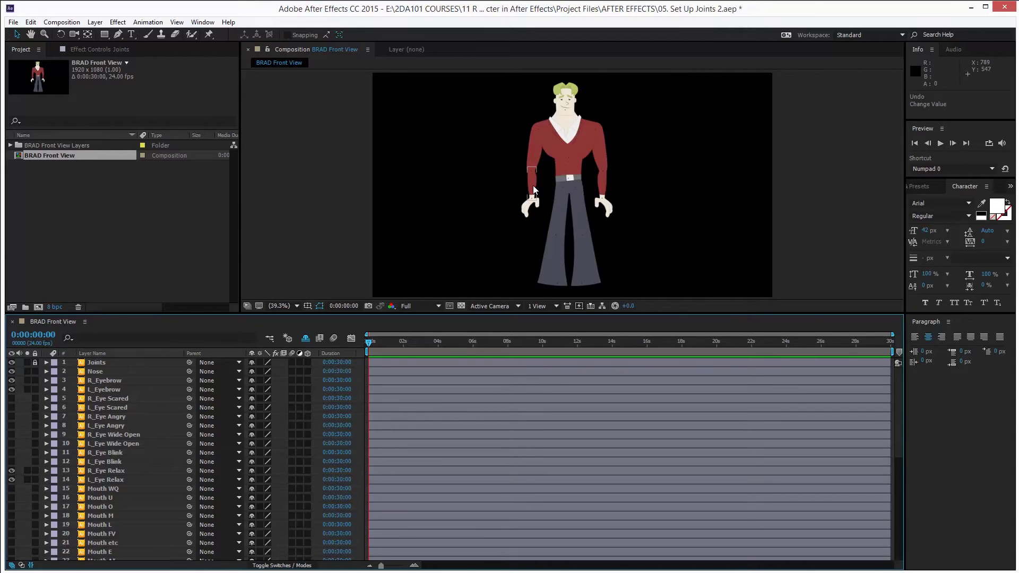
# Try rotating the L_Forearm layer by about 65° around its default anchor point, and undo the rotation.
pyautogui.click(61, 34)
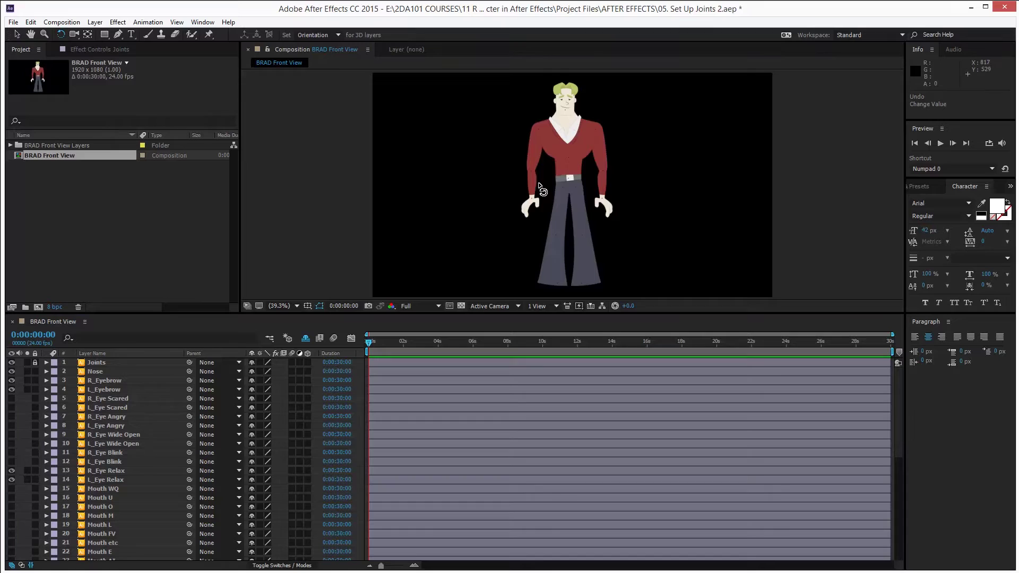
pyautogui.scroll(3, 535, 193)
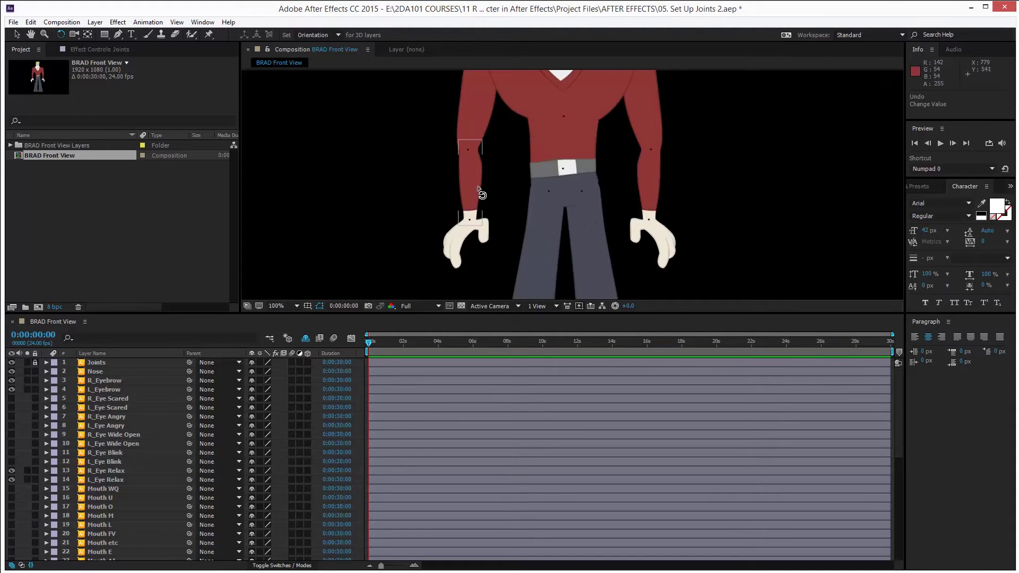
pyautogui.moveTo(483, 188)
pyautogui.mouseDown()
pyautogui.moveTo(467, 196)
pyautogui.moveTo(460, 185)
pyautogui.moveTo(471, 197)
pyautogui.mouseUp()
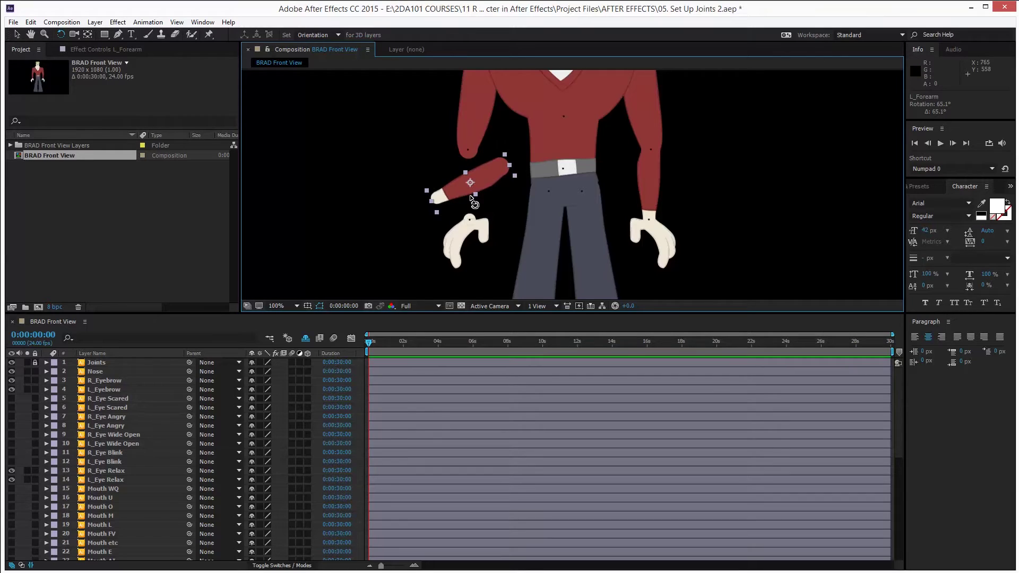
pyautogui.hotkey('ctrl', 'z')
pyautogui.hotkey('ctrl', 'z')
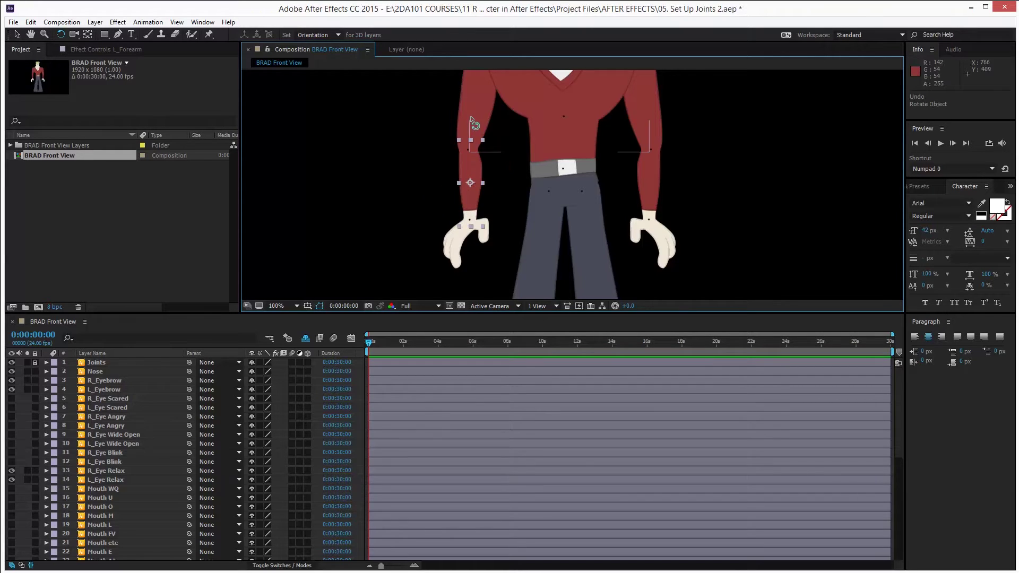
# Try rotating the L_Arm by about 52°, the R_Arm by about -24°, and the thighs and calves around their default anchor points.
pyautogui.moveTo(440, 118); pyautogui.dragTo(427, 145)
pyautogui.click(454, 171)
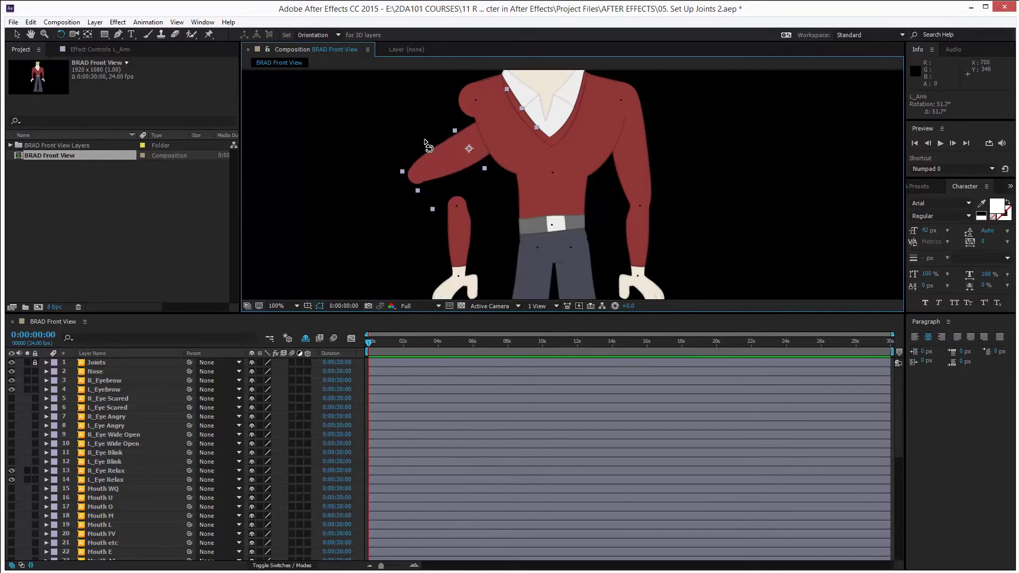
pyautogui.scroll(-1, 428, 144)
pyautogui.moveTo(496, 197); pyautogui.dragTo(462, 141)
pyautogui.moveTo(511, 182); pyautogui.dragTo(506, 189)
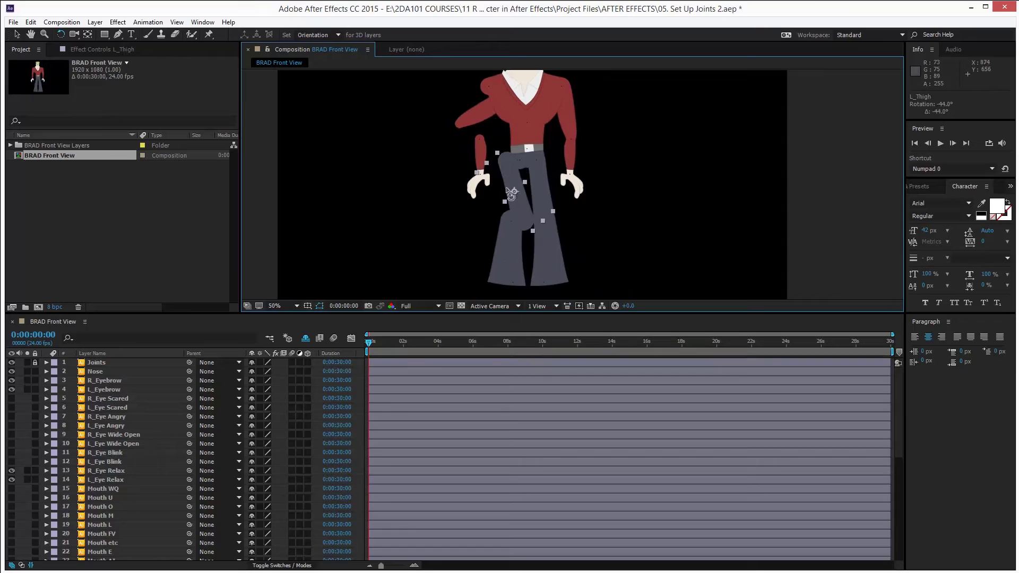
pyautogui.moveTo(519, 251); pyautogui.dragTo(555, 255)
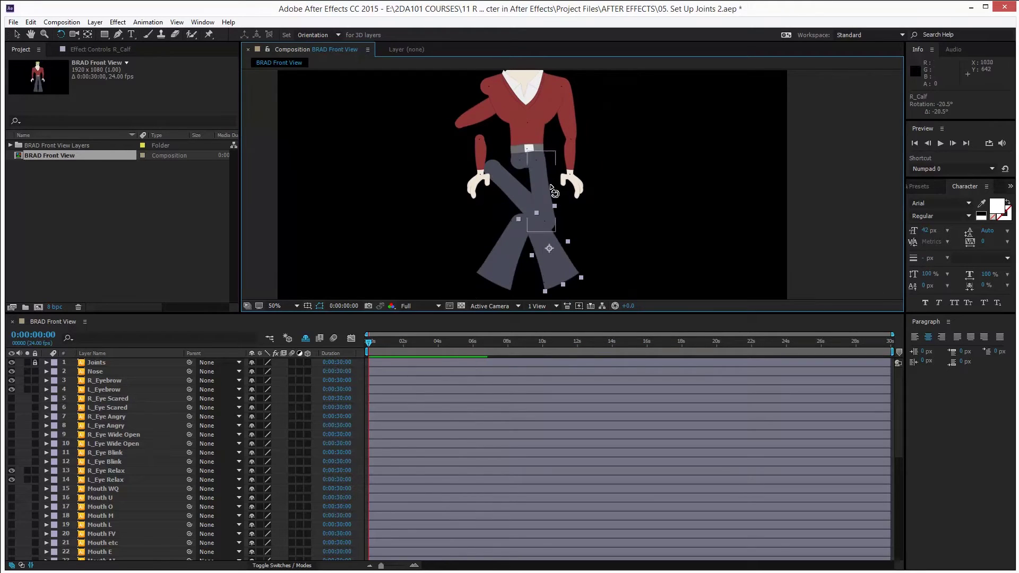
pyautogui.moveTo(550, 188); pyautogui.dragTo(554, 191)
pyautogui.moveTo(574, 151); pyautogui.dragTo(579, 123)
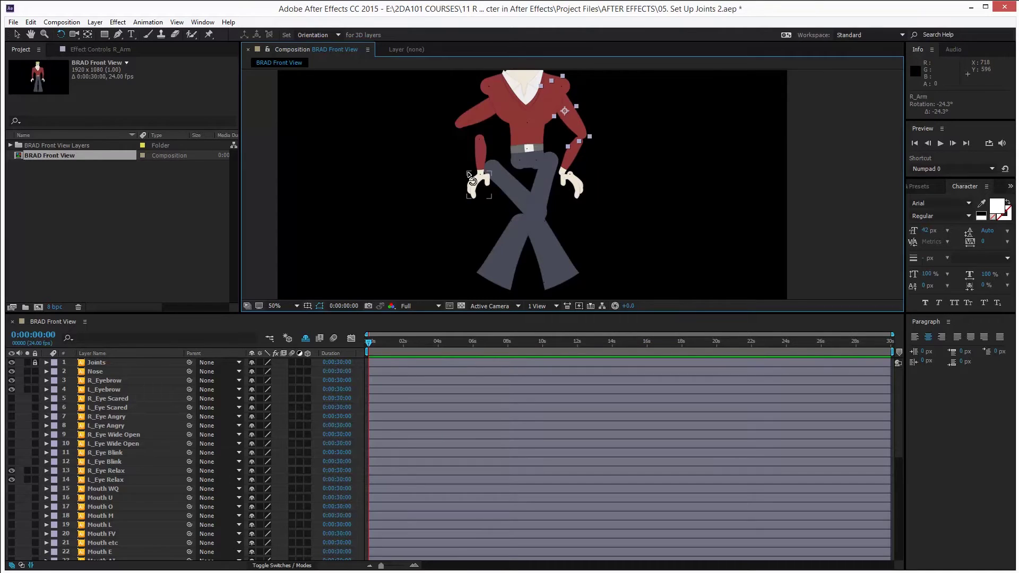
# Undo all the test rotations of the arms, thighs and calves.
pyautogui.hotkey('ctrl', 'z')
pyautogui.hotkey('ctrl', 'z')
pyautogui.hotkey('ctrl', 'z')
pyautogui.hotkey('ctrl', 'z')
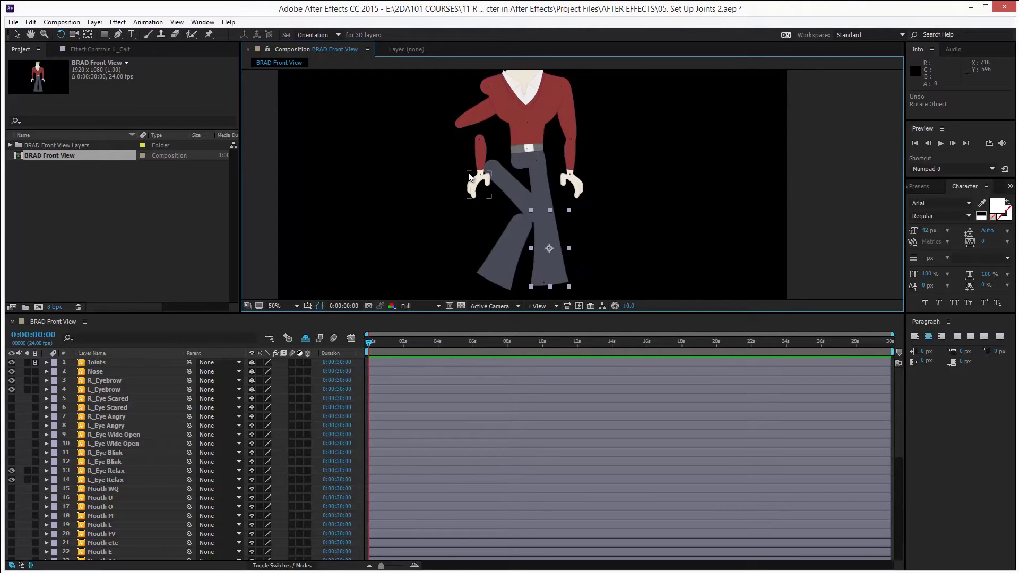
pyautogui.hotkey('ctrl', 'z')
pyautogui.hotkey('ctrl', 'z')
pyautogui.hotkey('ctrl', 'z')
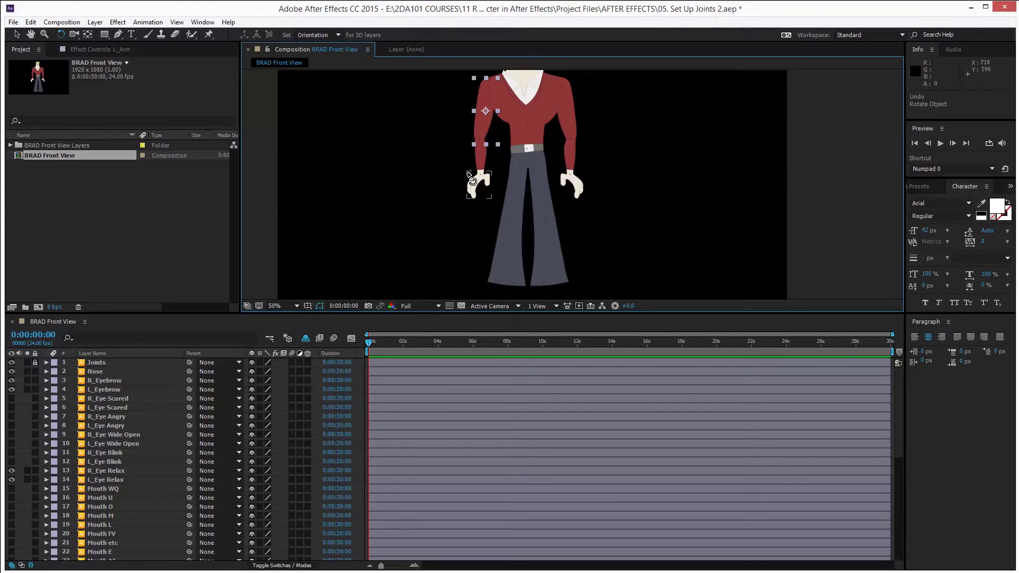
# Activate the Pan Behind (Anchor Point) tool and turn on the transparency grid behind the character.
pyautogui.click(88, 35)
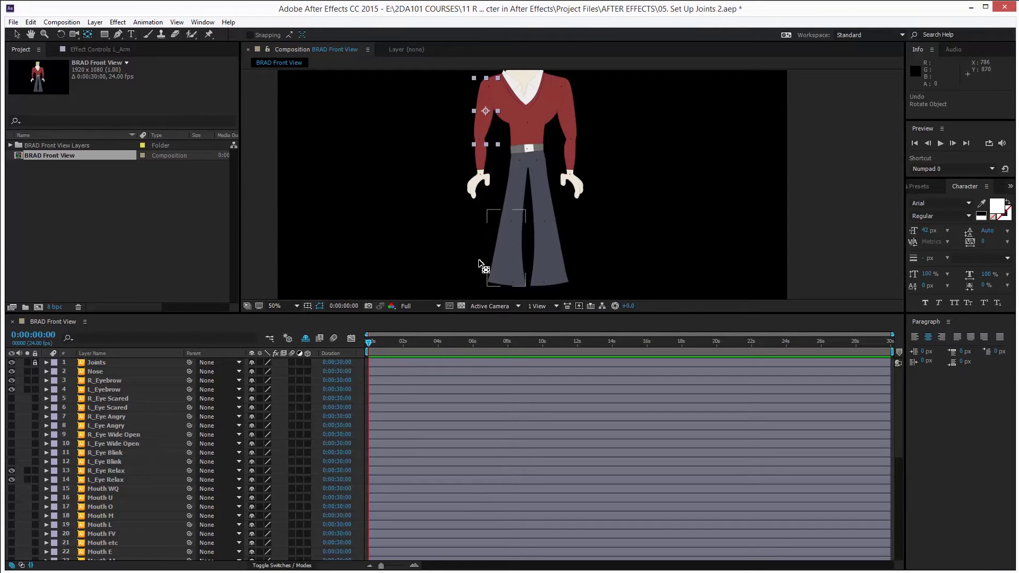
pyautogui.click(461, 306)
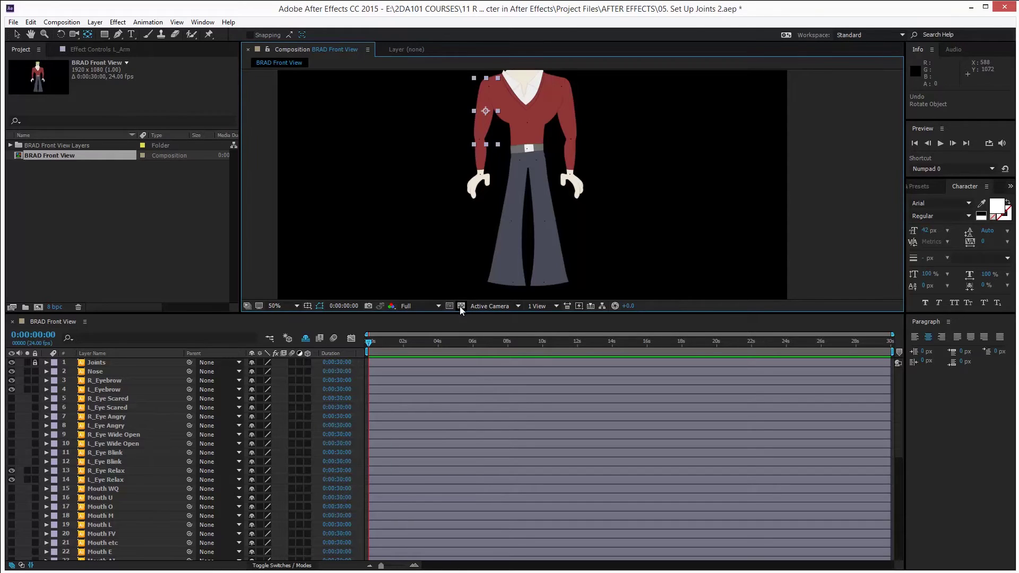
pyautogui.click(461, 307)
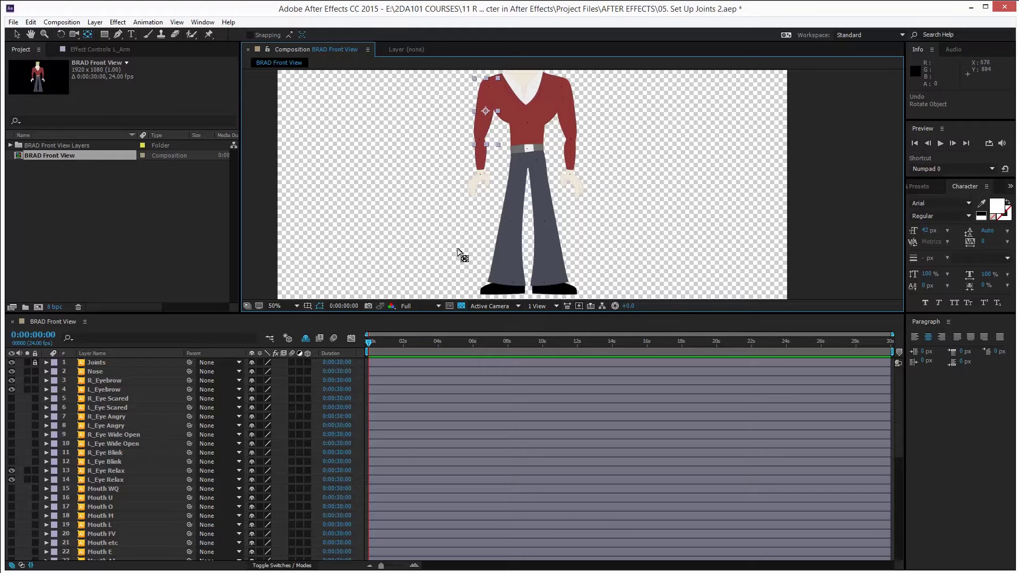
# Maximize the composition view and move the L_Arm layer's anchor point onto its shoulder joint dot with the Pan Behind tool.
pyautogui.press('`')
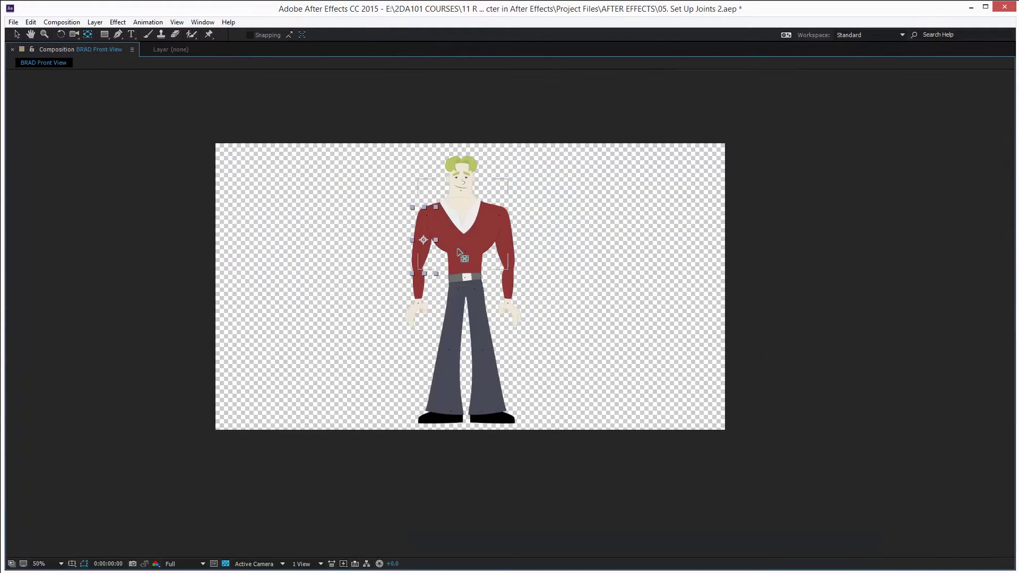
pyautogui.scroll(1, 459, 252)
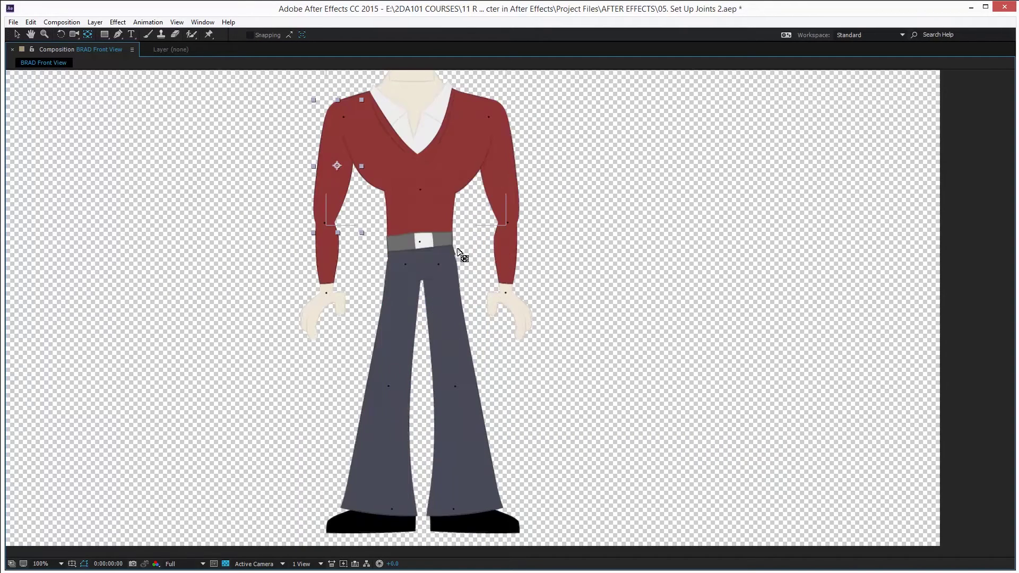
pyautogui.press('space')
pyautogui.moveTo(358, 194); pyautogui.dragTo(519, 354)
pyautogui.press('.')
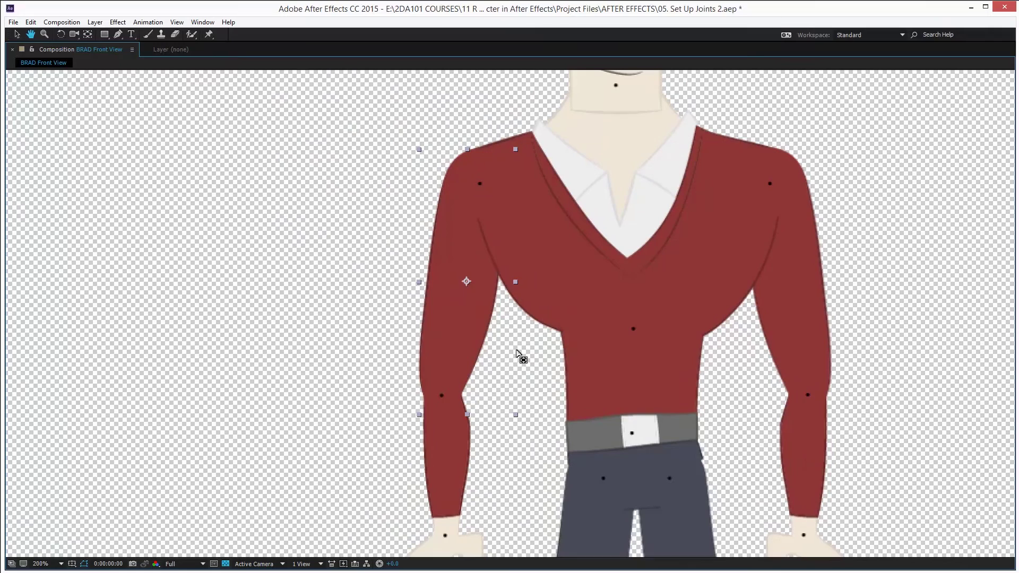
pyautogui.press('y')
pyautogui.moveTo(466, 282); pyautogui.dragTo(480, 182)
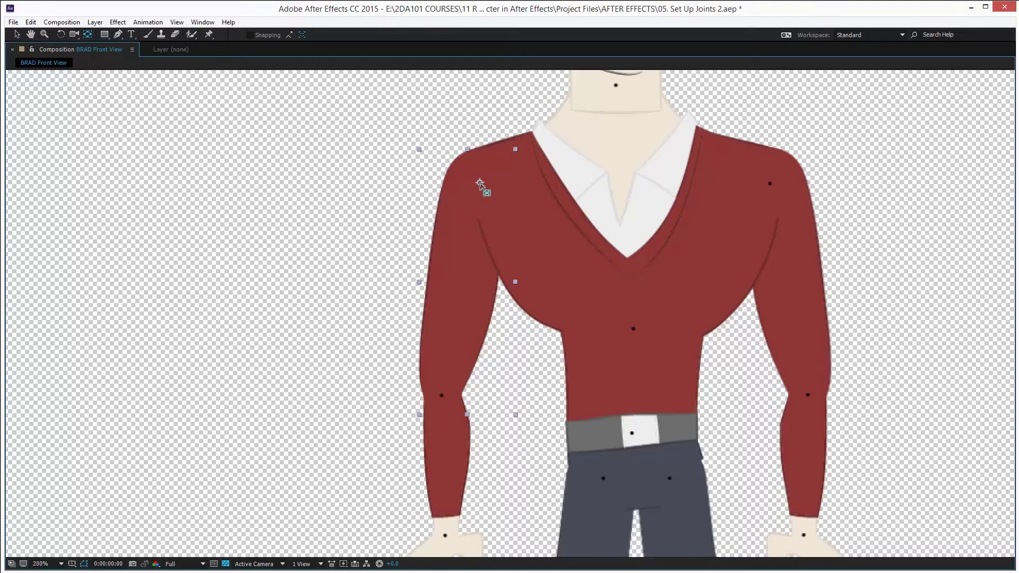
# Move the L_Forearm anchor point onto the elbow dot and the Upper Torso anchor point onto its lower torso joint dot.
pyautogui.click(447, 463)
pyautogui.moveTo(447, 463); pyautogui.dragTo(442, 396)
pyautogui.moveTo(422, 445); pyautogui.dragTo(367, 338)
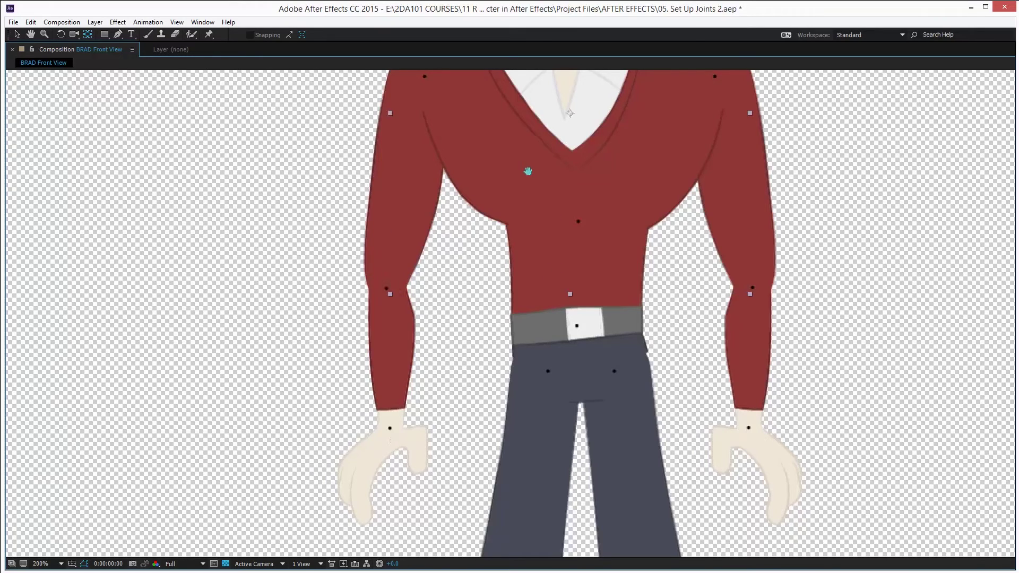
pyautogui.press('h')
pyautogui.moveTo(528, 169); pyautogui.dragTo(442, 284)
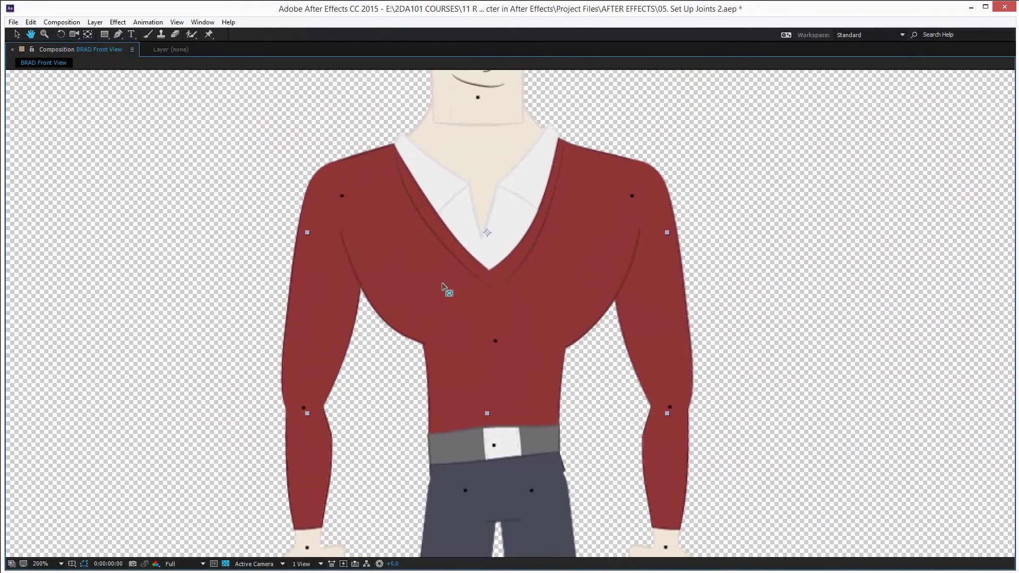
pyautogui.press('y')
# Move the R_Arm anchor point onto the shoulder dot and the R_Forearm anchor point onto the elbow dot.
pyautogui.click(667, 334)
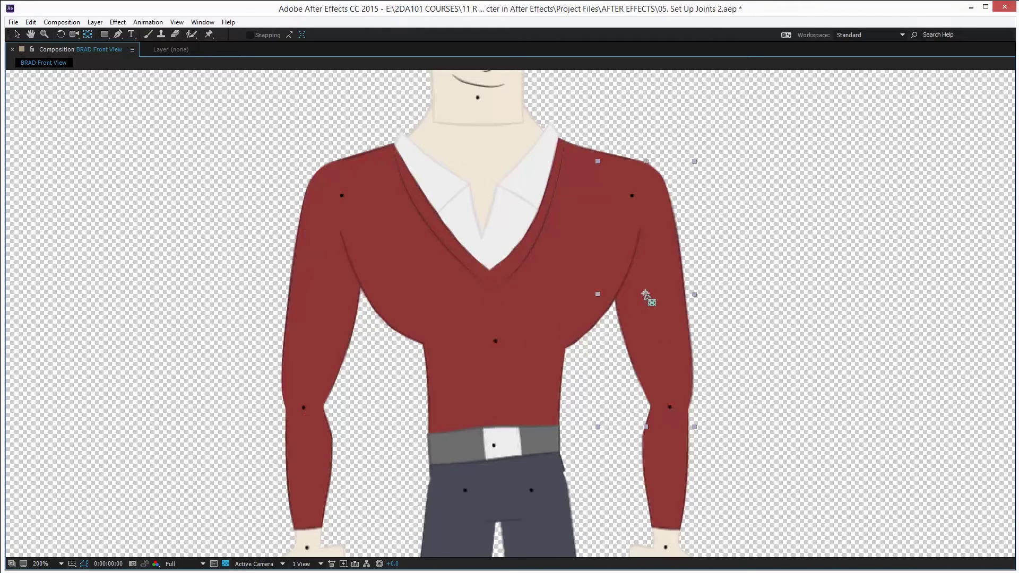
pyautogui.click(647, 423)
pyautogui.moveTo(666, 476); pyautogui.dragTo(671, 434)
# Move the L_Thigh anchor point onto the hip joint dot and the L_Calf anchor point onto the knee dot.
pyautogui.moveTo(488, 459); pyautogui.dragTo(471, 184)
pyautogui.scroll(-1, 473, 191)
pyautogui.click(474, 339)
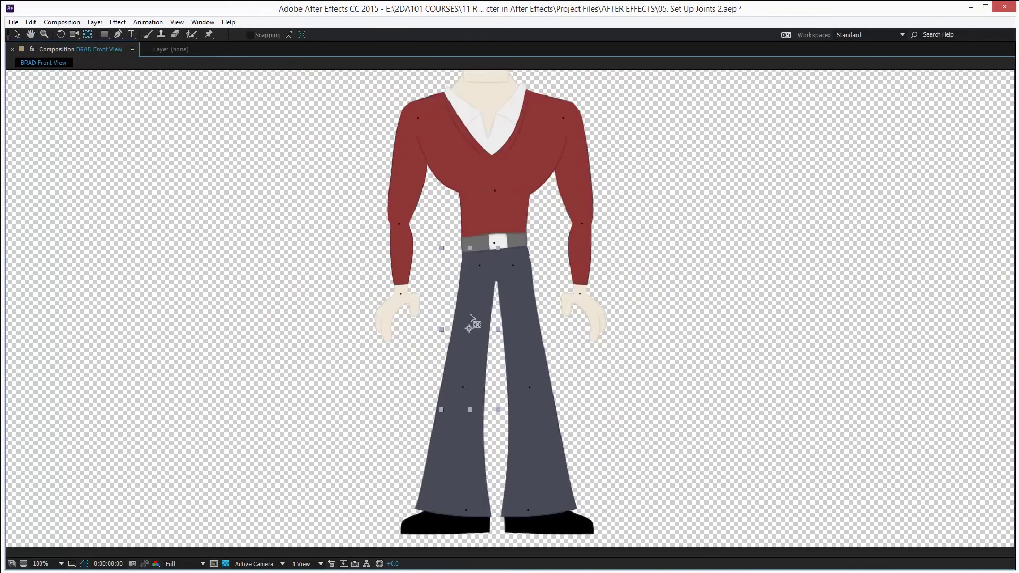
pyautogui.click(459, 450)
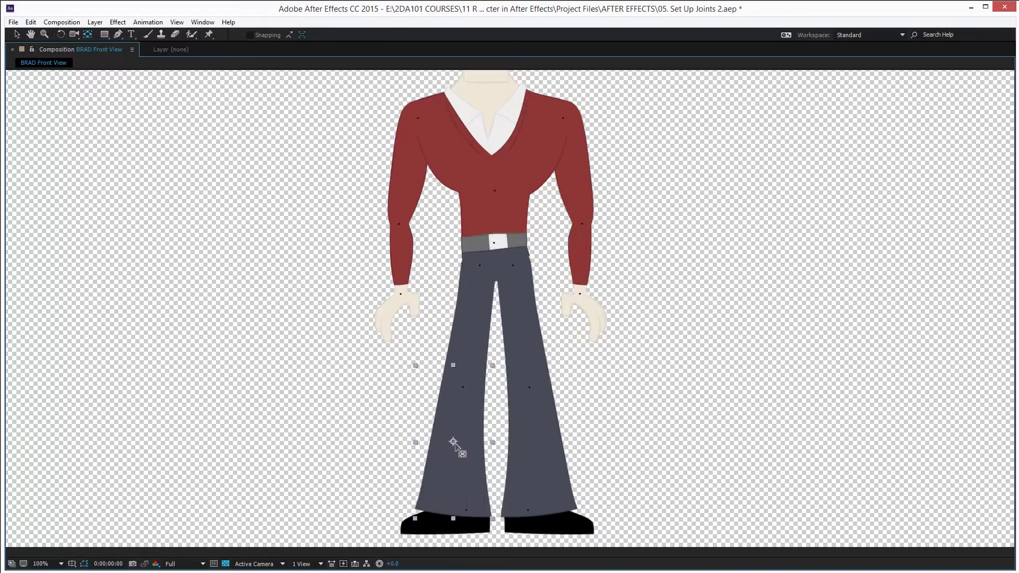
pyautogui.moveTo(455, 444); pyautogui.dragTo(460, 389)
# Move the R_Thigh anchor point onto its hip joint dot and the R_Calf anchor point onto its knee dot.
pyautogui.click(531, 396)
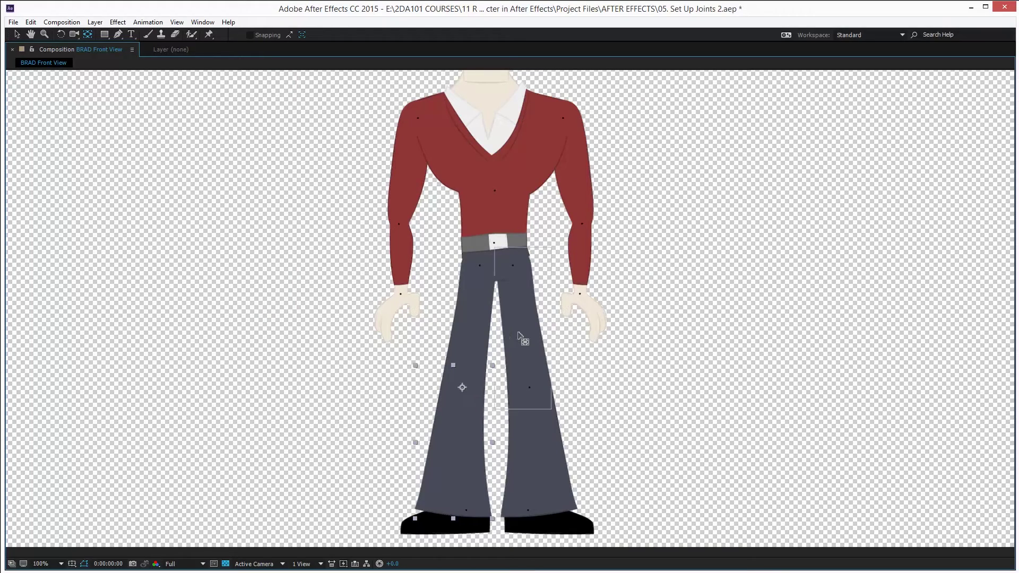
pyautogui.moveTo(523, 330); pyautogui.dragTo(514, 266)
pyautogui.click(538, 462)
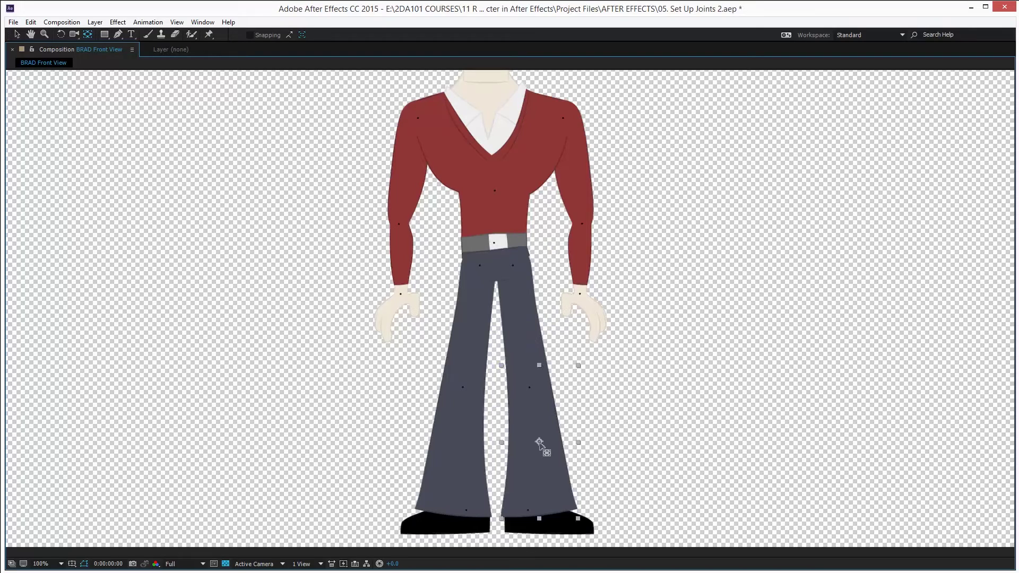
pyautogui.moveTo(529, 407); pyautogui.dragTo(529, 391)
# Place the Head layer's anchor point on the neck joint dot and restore the composition view from its maximized size.
pyautogui.scroll(5, 480, 168)
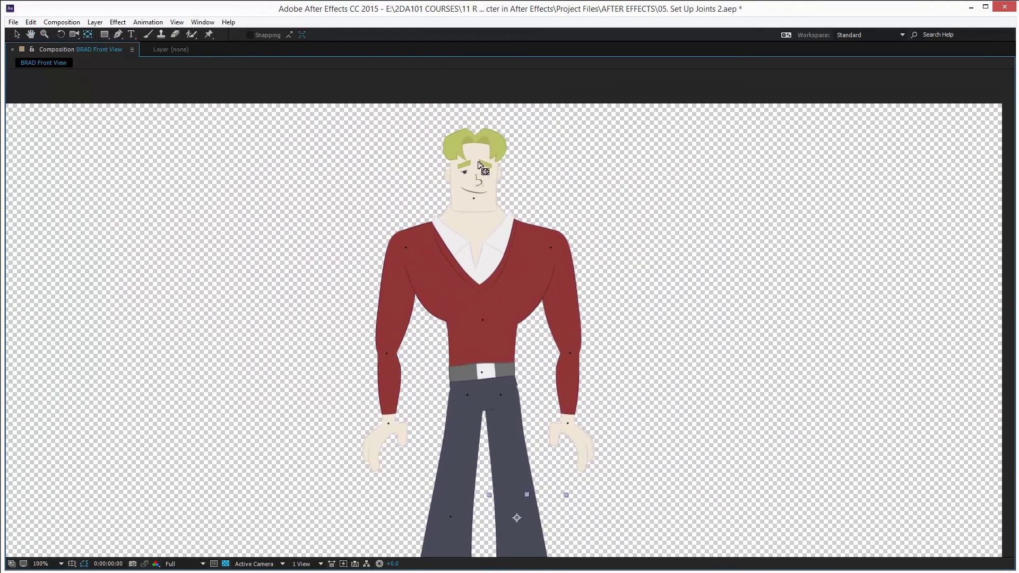
pyautogui.click(466, 148)
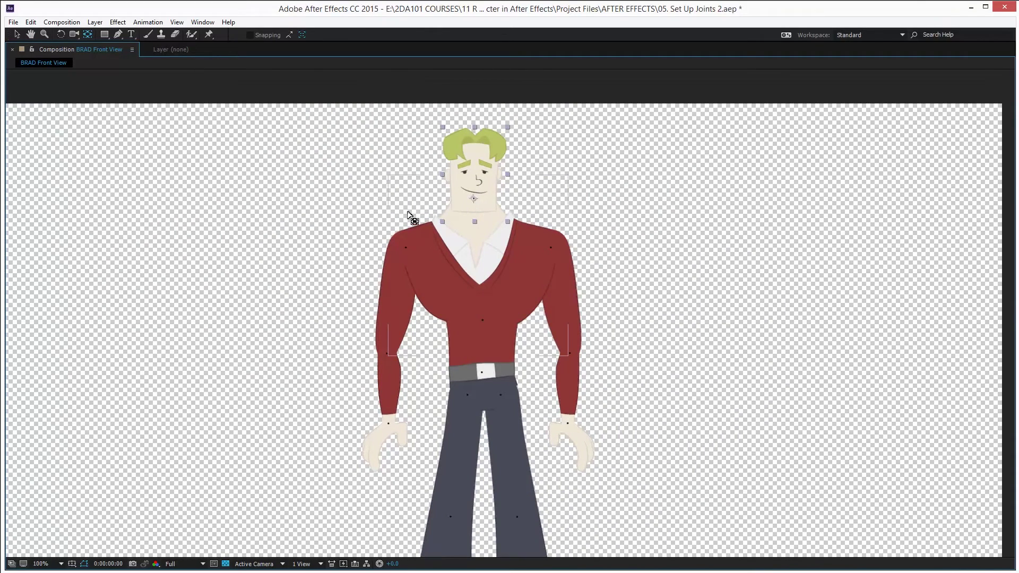
pyautogui.press('`')
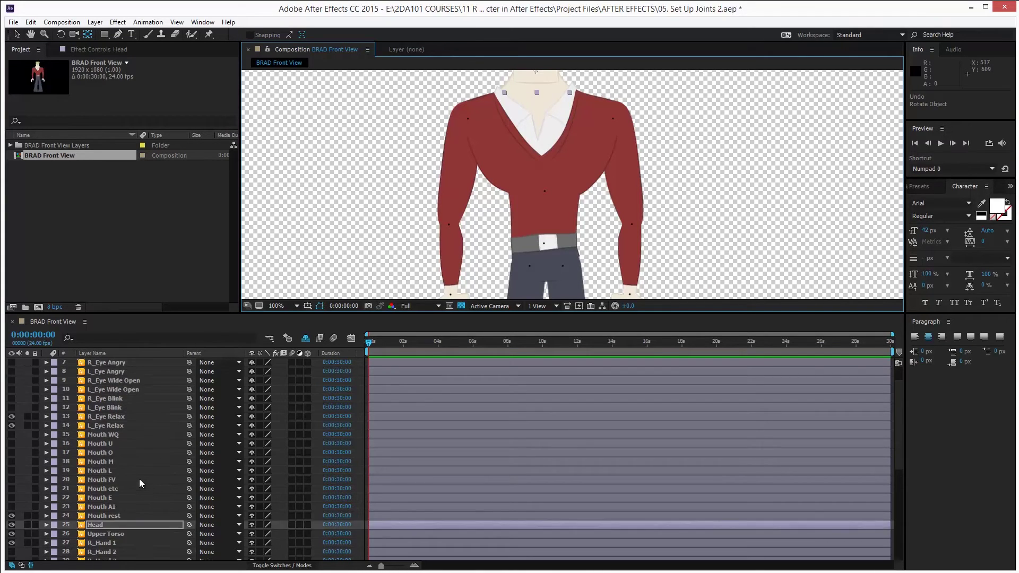
# Select the Lower Torso layer in the timeline and move its anchor point onto the joint dot at the belt buckle.
pyautogui.scroll(-5, 127, 507)
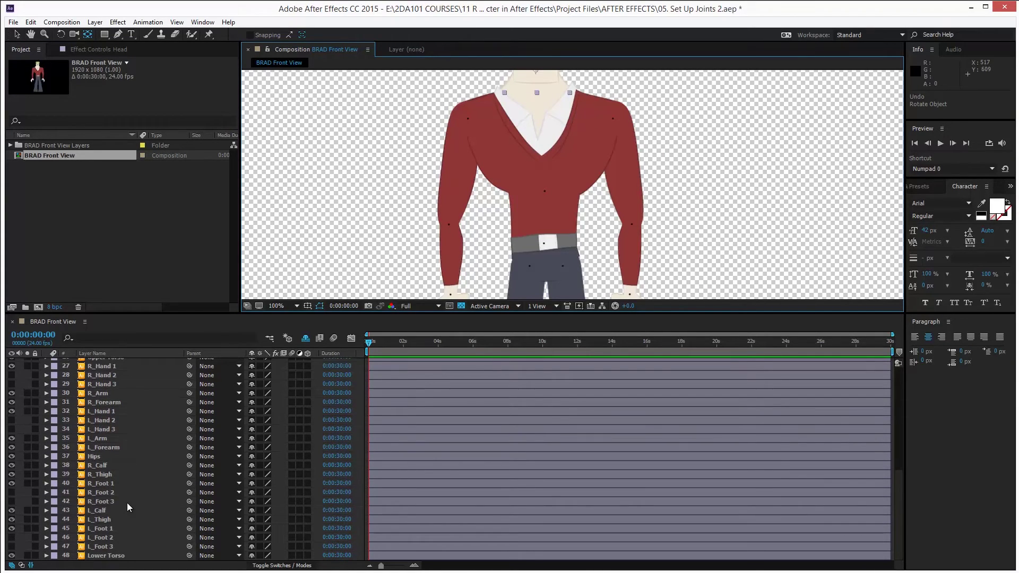
pyautogui.click(110, 555)
pyautogui.click(110, 555)
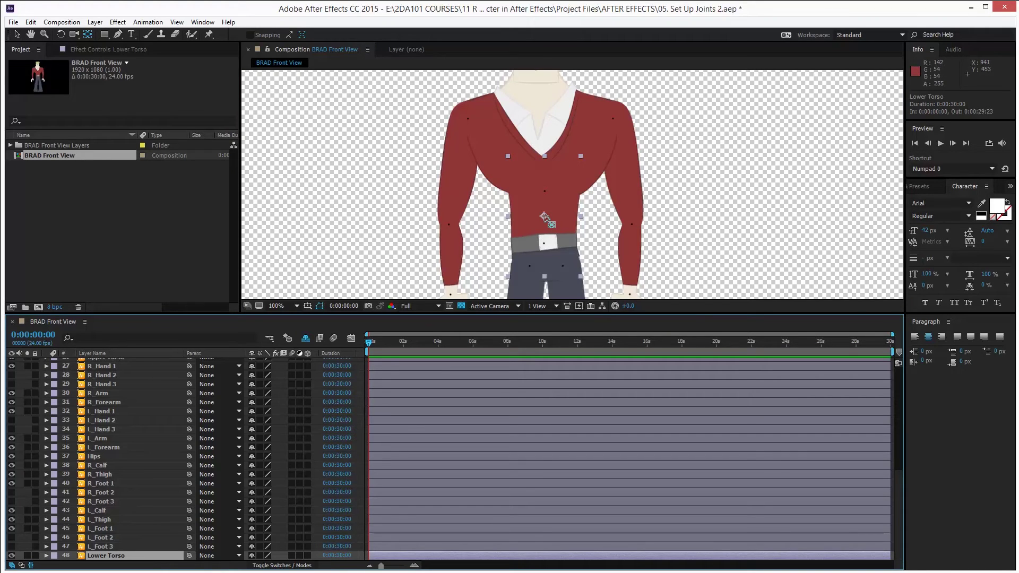
pyautogui.moveTo(545, 218); pyautogui.dragTo(546, 245)
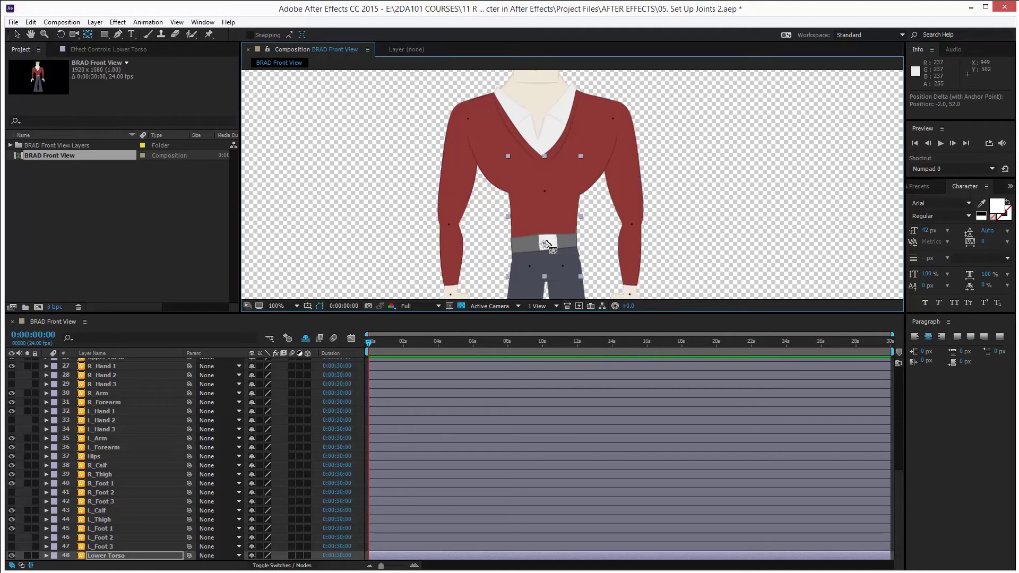
# Try rotating the L_Arm and L_Forearm around their new joints with the Rotation tool, undoing each test.
pyautogui.click(60, 34)
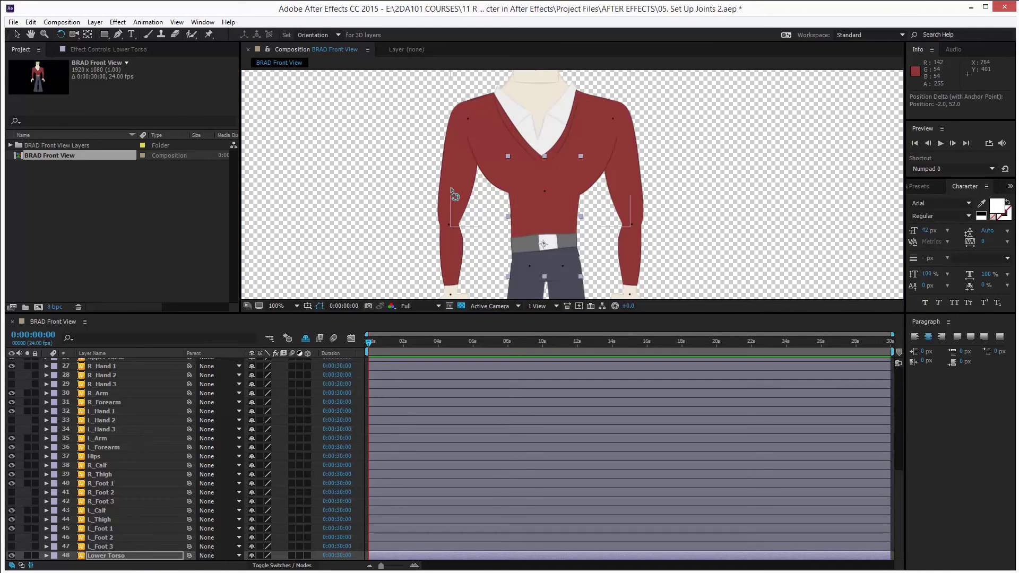
pyautogui.moveTo(449, 202); pyautogui.dragTo(419, 226)
pyautogui.hotkey('ctrl', 'z')
pyautogui.moveTo(454, 259); pyautogui.dragTo(498, 248)
pyautogui.hotkey('ctrl', 'z')
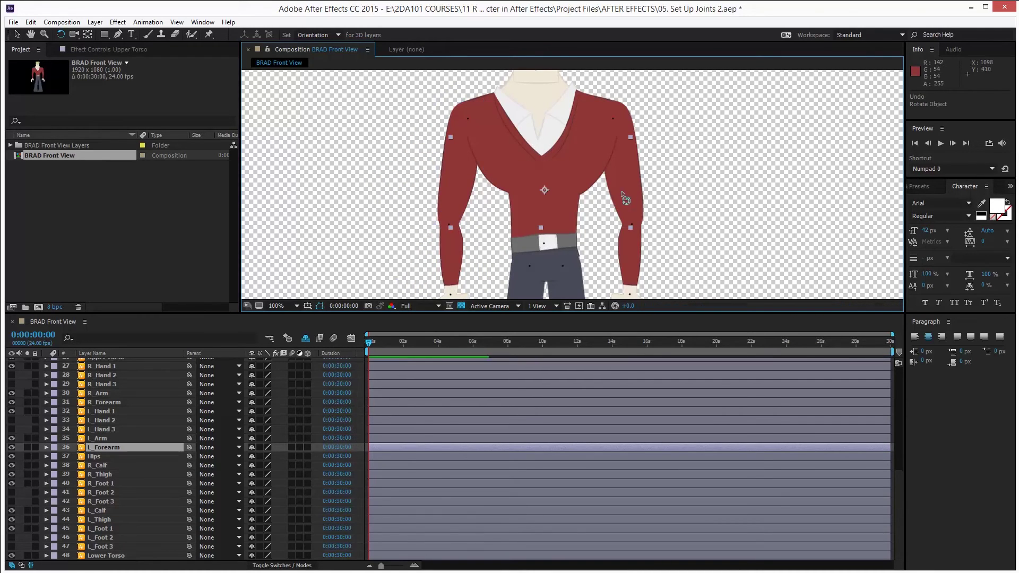
# Try rotating the Upper Torso, R_Arm and R_Forearm around their new anchor points, undoing each test.
pyautogui.moveTo(623, 192); pyautogui.dragTo(614, 134)
pyautogui.hotkey('ctrl', 'z')
pyautogui.moveTo(640, 202); pyautogui.dragTo(689, 201)
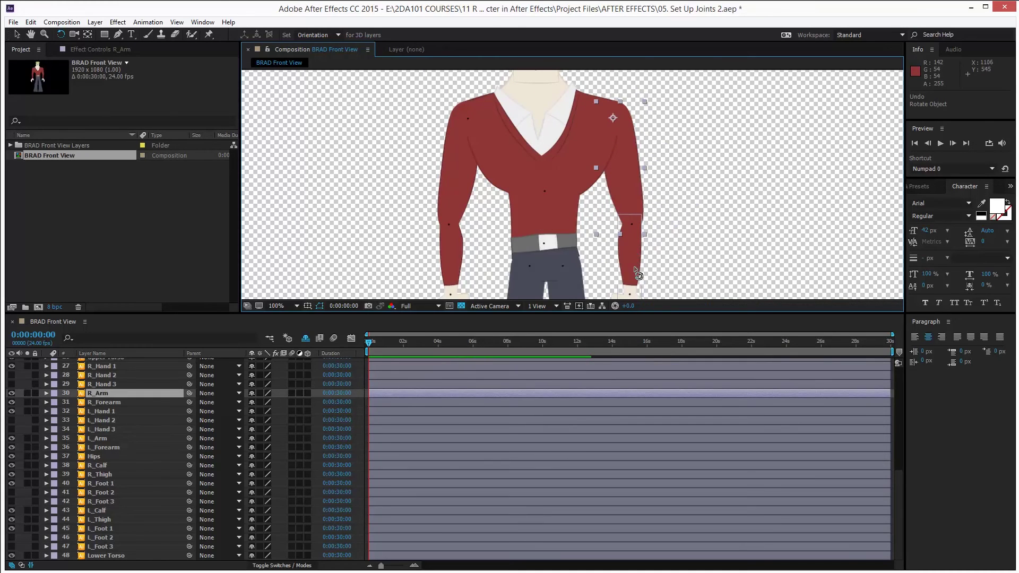
pyautogui.moveTo(639, 268)
pyautogui.mouseDown()
pyautogui.moveTo(670, 274)
pyautogui.moveTo(595, 261)
pyautogui.moveTo(687, 255)
pyautogui.moveTo(631, 271)
pyautogui.mouseUp()
pyautogui.hotkey('ctrl', 'z')
# Try rotating the thighs around their hip joints and undo the tests.
pyautogui.press('space')
pyautogui.moveTo(534, 196); pyautogui.dragTo(469, 73)
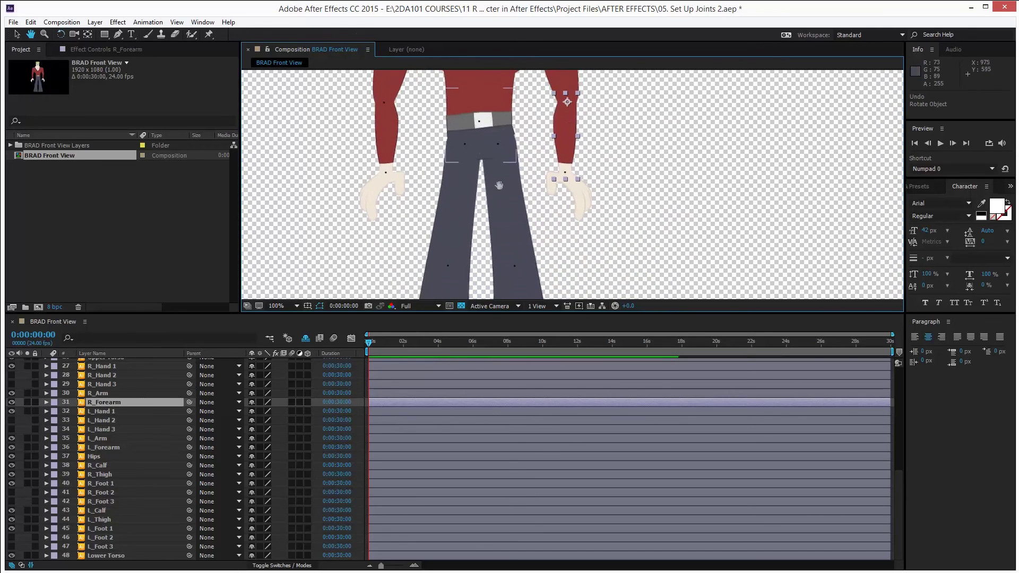
pyautogui.moveTo(512, 231); pyautogui.dragTo(446, 231)
pyautogui.hotkey('ctrl', 'z')
pyautogui.hotkey('ctrl', 'z')
# Try rotating the L_Calf and R_Calf around their knee joints, undoing each test.
pyautogui.press('space')
pyautogui.moveTo(454, 297); pyautogui.dragTo(427, 166)
pyautogui.press('w')
pyautogui.moveTo(429, 200); pyautogui.dragTo(380, 202)
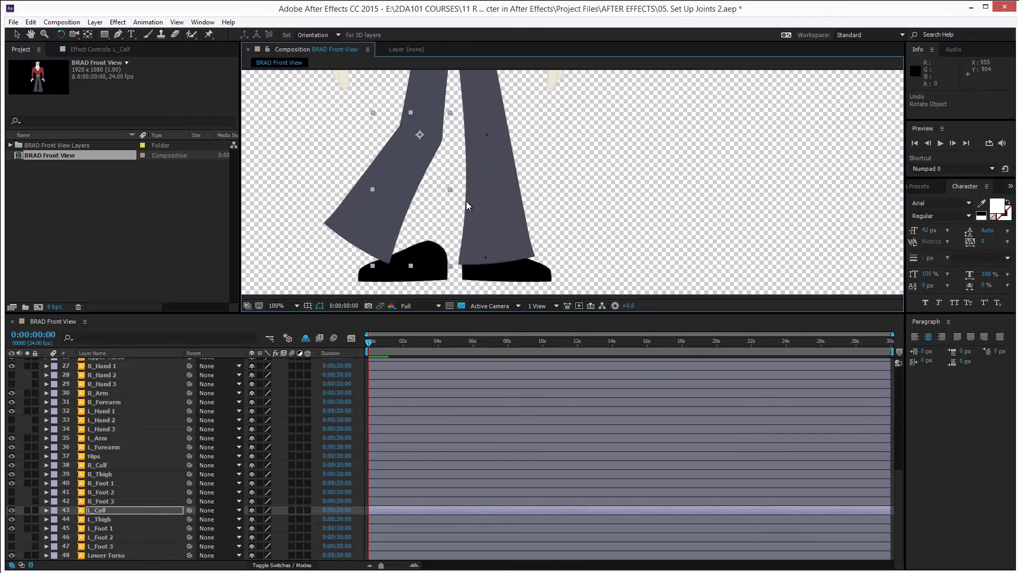
pyautogui.hotkey('ctrl', 'z')
pyautogui.moveTo(494, 203); pyautogui.dragTo(538, 305)
pyautogui.hotkey('ctrl', 'z')
# Try rotating the Head about 27° around the neck joint and undo the rotation.
pyautogui.press('space')
pyautogui.moveTo(505, 112); pyautogui.dragTo(497, 261)
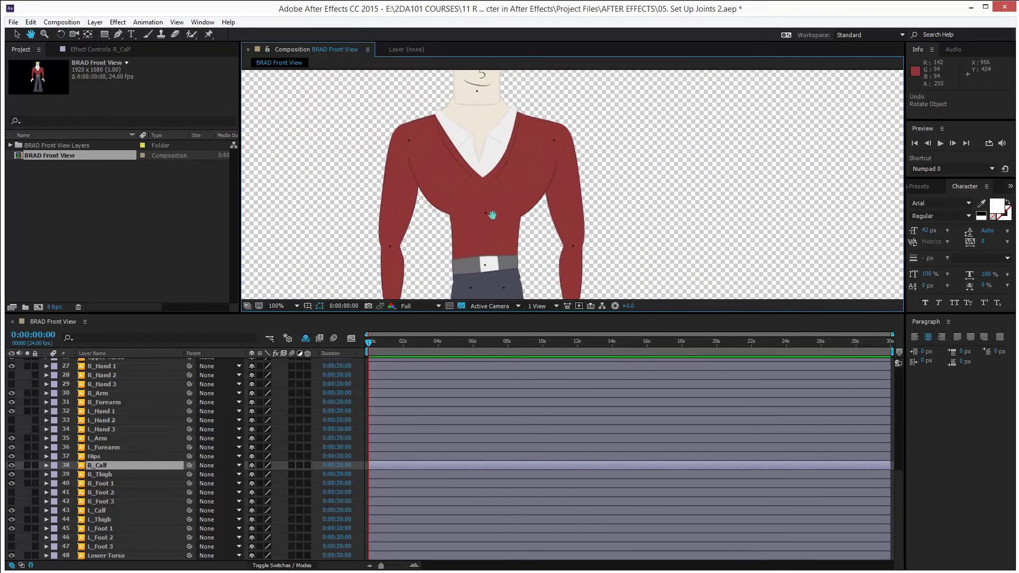
pyautogui.moveTo(484, 179); pyautogui.dragTo(489, 201)
pyautogui.moveTo(489, 137); pyautogui.dragTo(491, 175)
pyautogui.press('w')
pyautogui.click(496, 98)
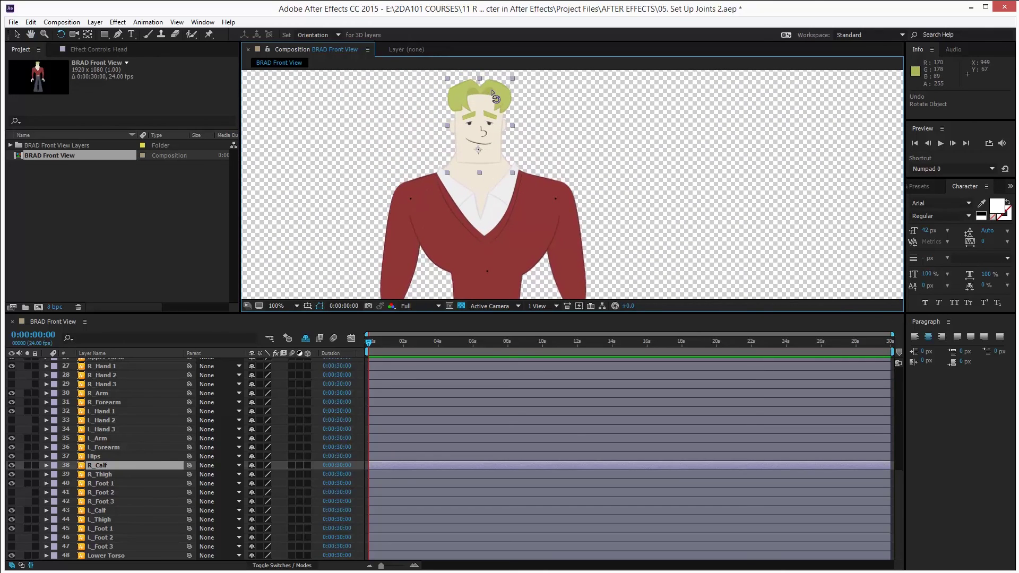
pyautogui.moveTo(495, 99); pyautogui.dragTo(518, 110)
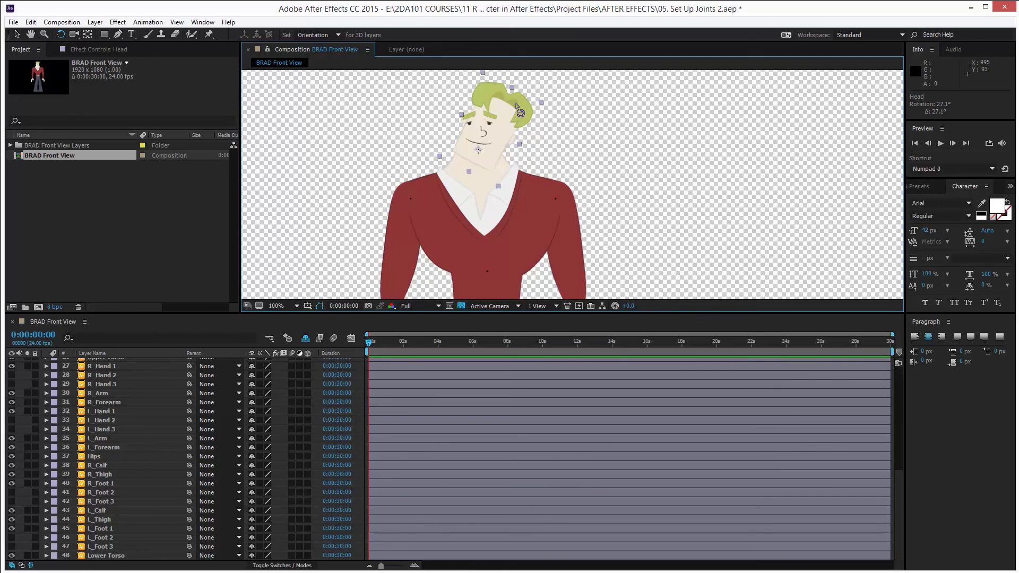
pyautogui.hotkey('ctrl', 'z')
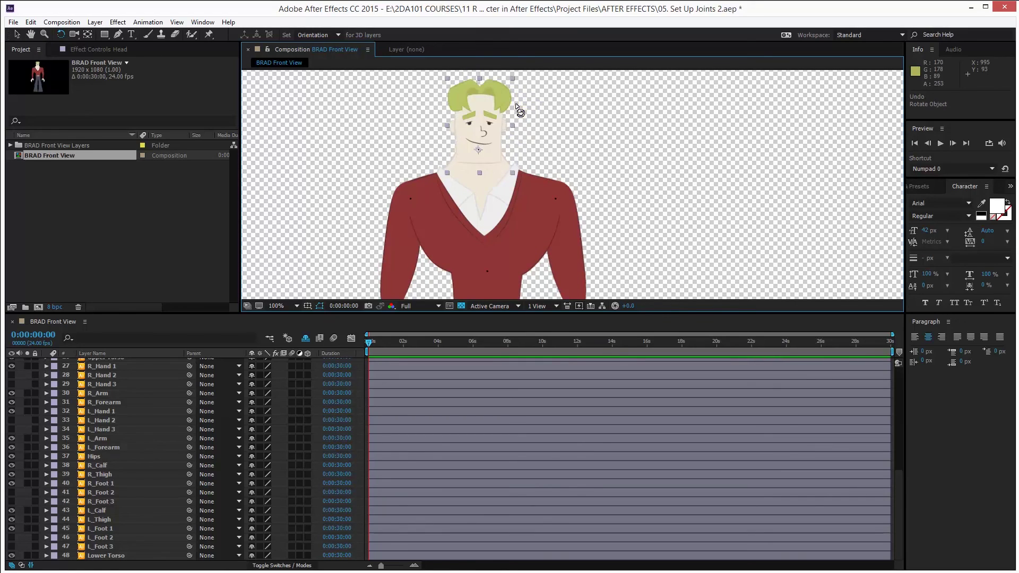
# Fit the whole BRAD Front View composition in the viewer.
pyautogui.press(',')
pyautogui.moveTo(551, 238); pyautogui.dragTo(528, 176)
pyautogui.scroll(-1, 528, 177)
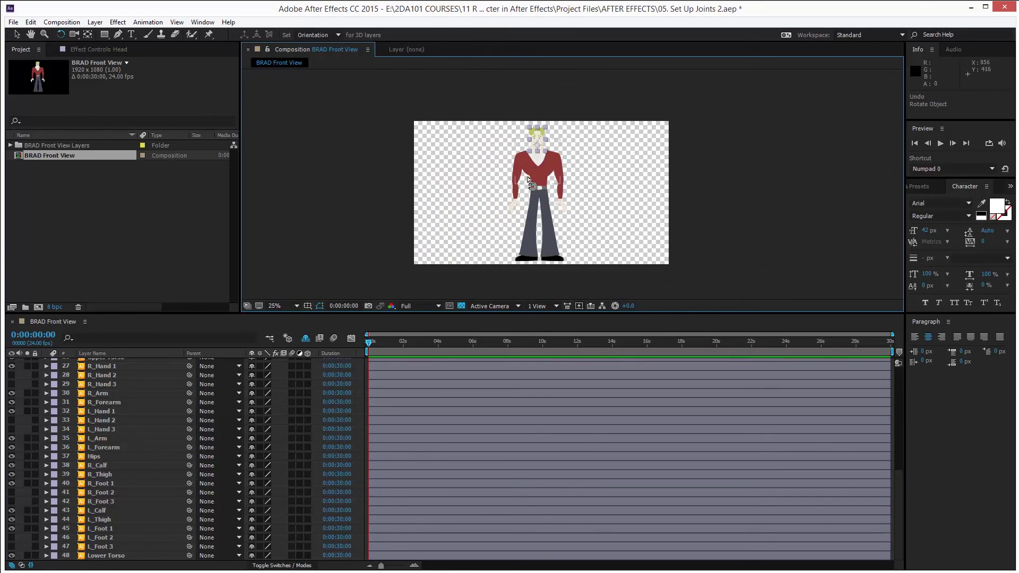
pyautogui.scroll(1, 550, 217)
pyautogui.hotkey('shift', '/')
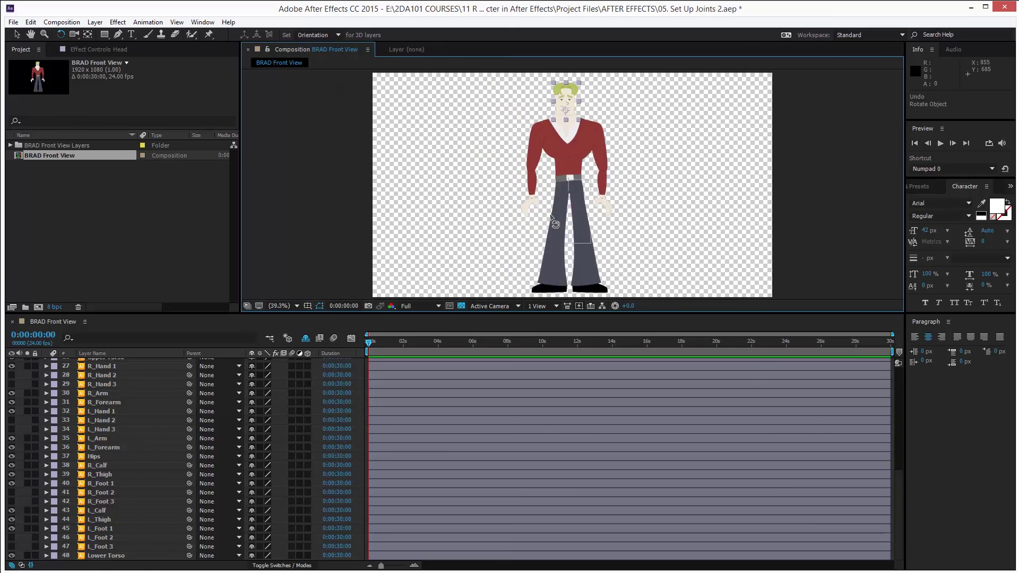